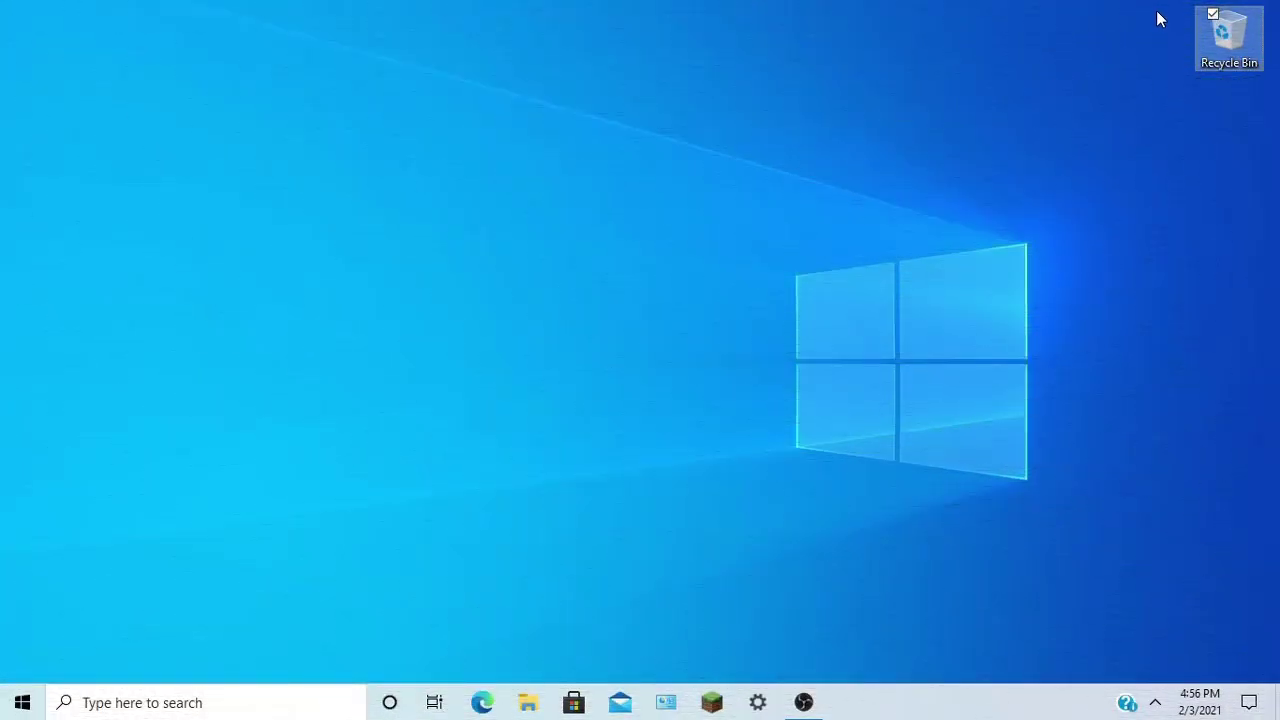
- Launch Edge and open the Minecraft Forge files site from the 'files' suggestion
{"action": "left_click", "coordinate": [481, 705]}
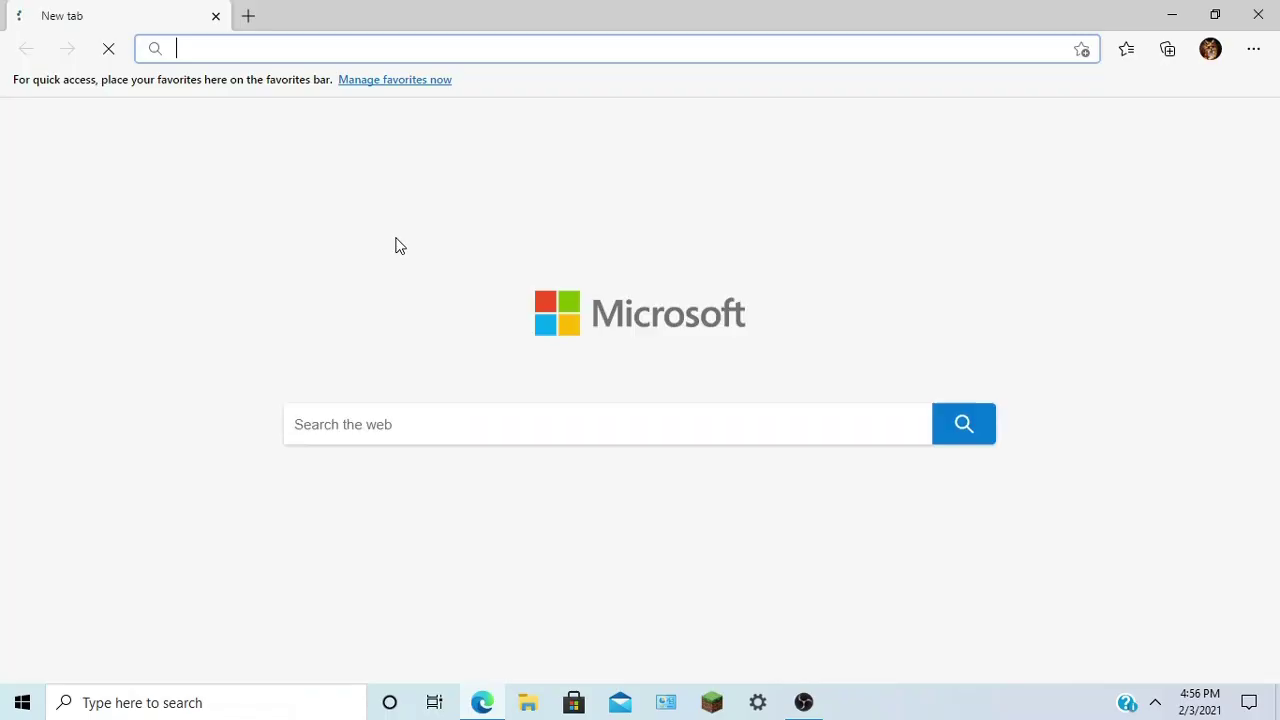
{"action": "type", "text": "files"}
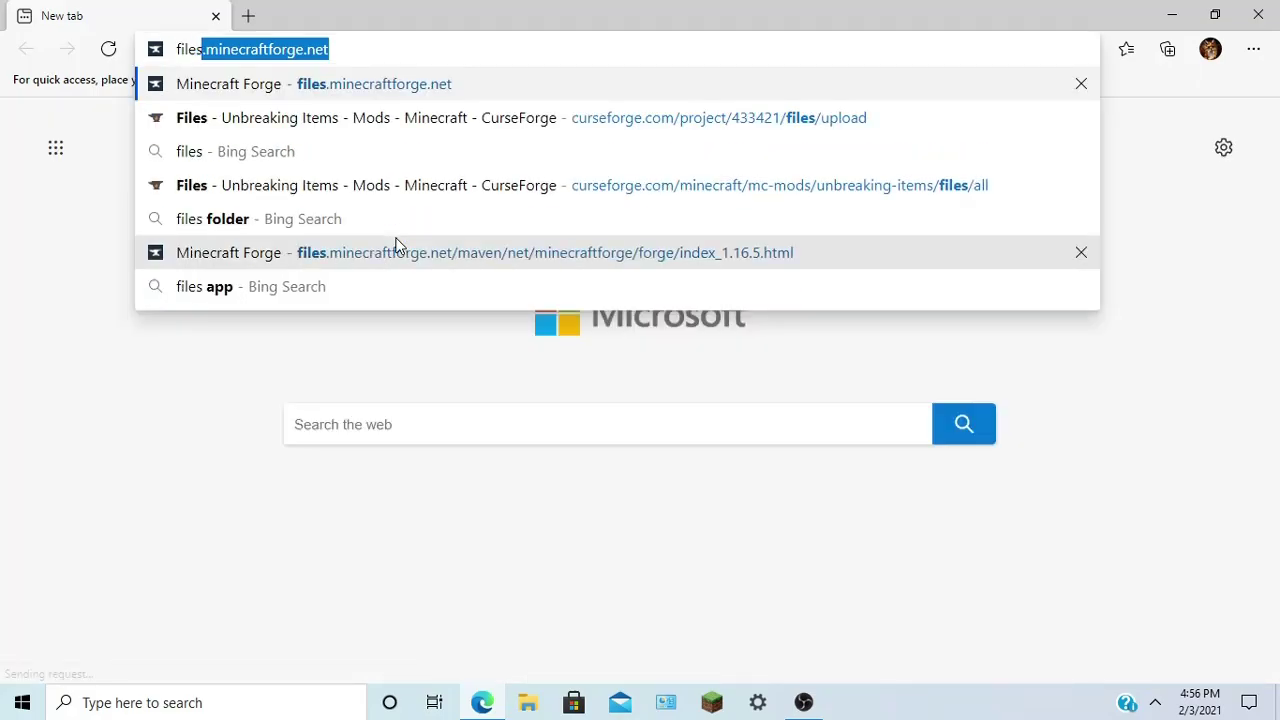
{"action": "key", "text": "Return"}
- In a new tab, open SecurityCraft's CurseForge files page from the 'security' suggestion
{"action": "left_click", "coordinate": [250, 17]}
{"action": "type", "text": "security"}
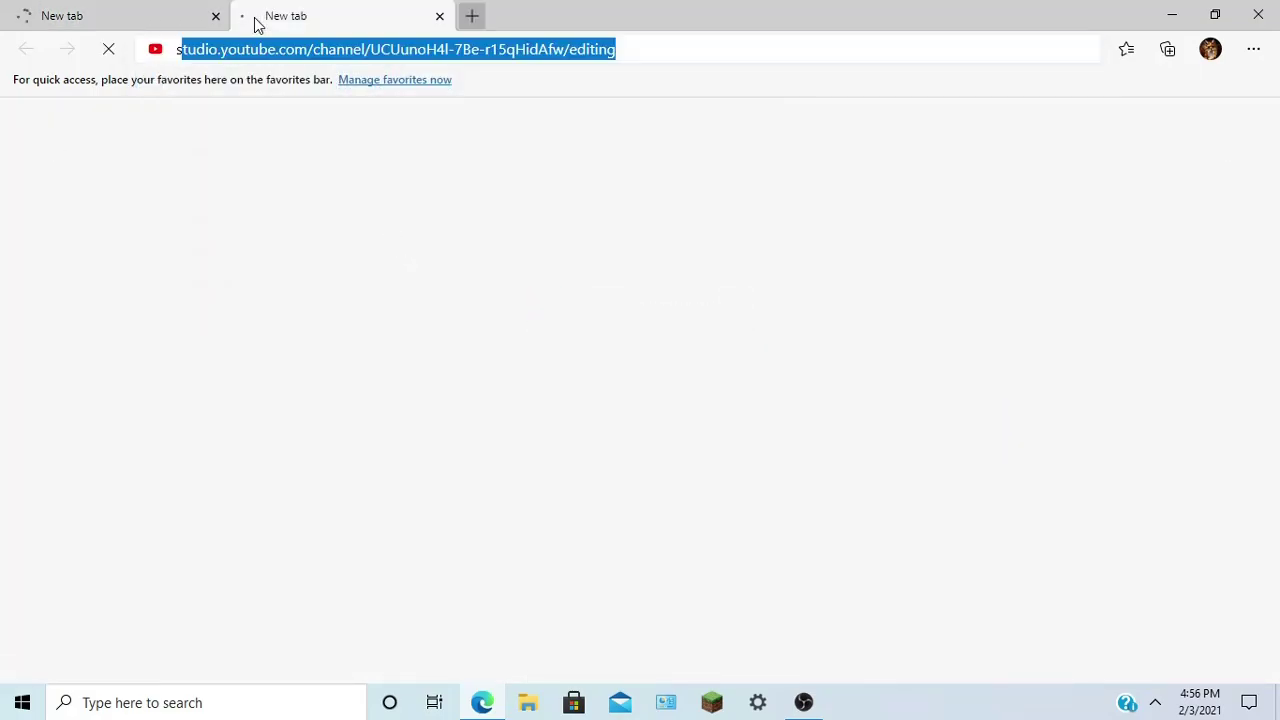
{"action": "key", "text": "Down"}
{"action": "key", "text": "Down"}
{"action": "key", "text": "Return"}
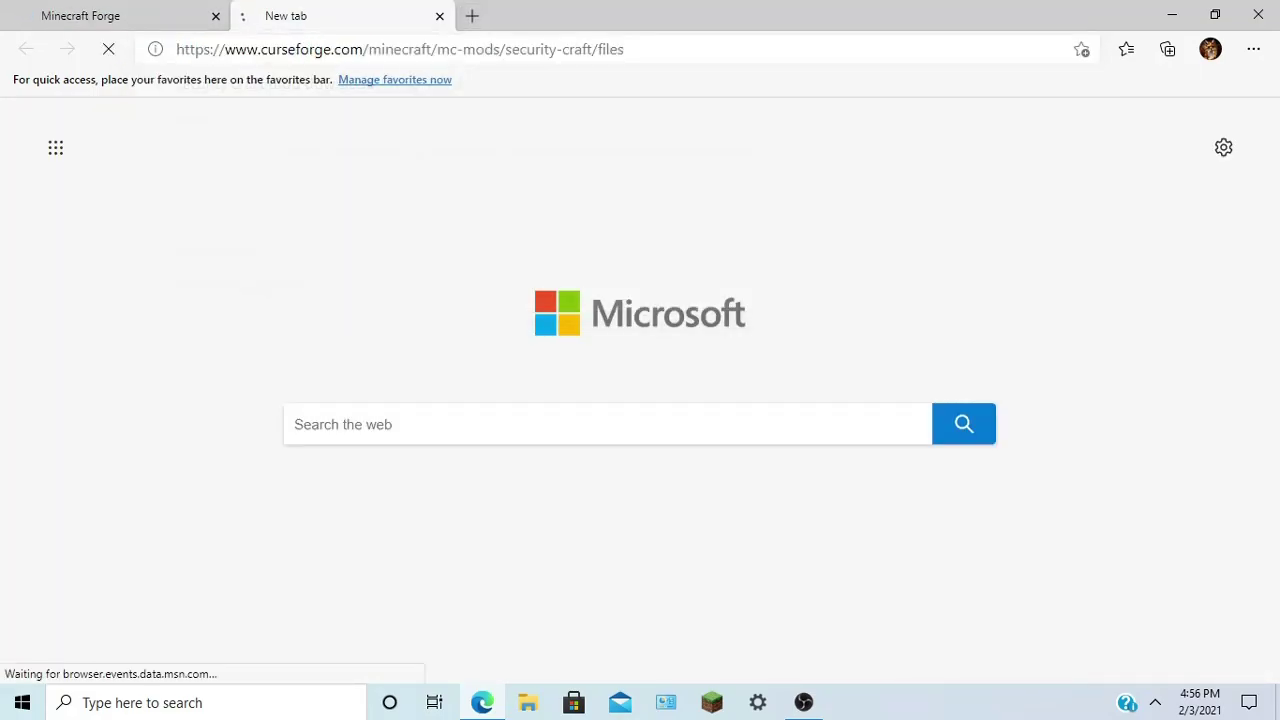
- Download the SecurityCraft v1.8.20.2 Main File jar and keep it past the block warning
{"action": "left_click", "coordinate": [165, 12]}
{"action": "left_click", "coordinate": [365, 28]}
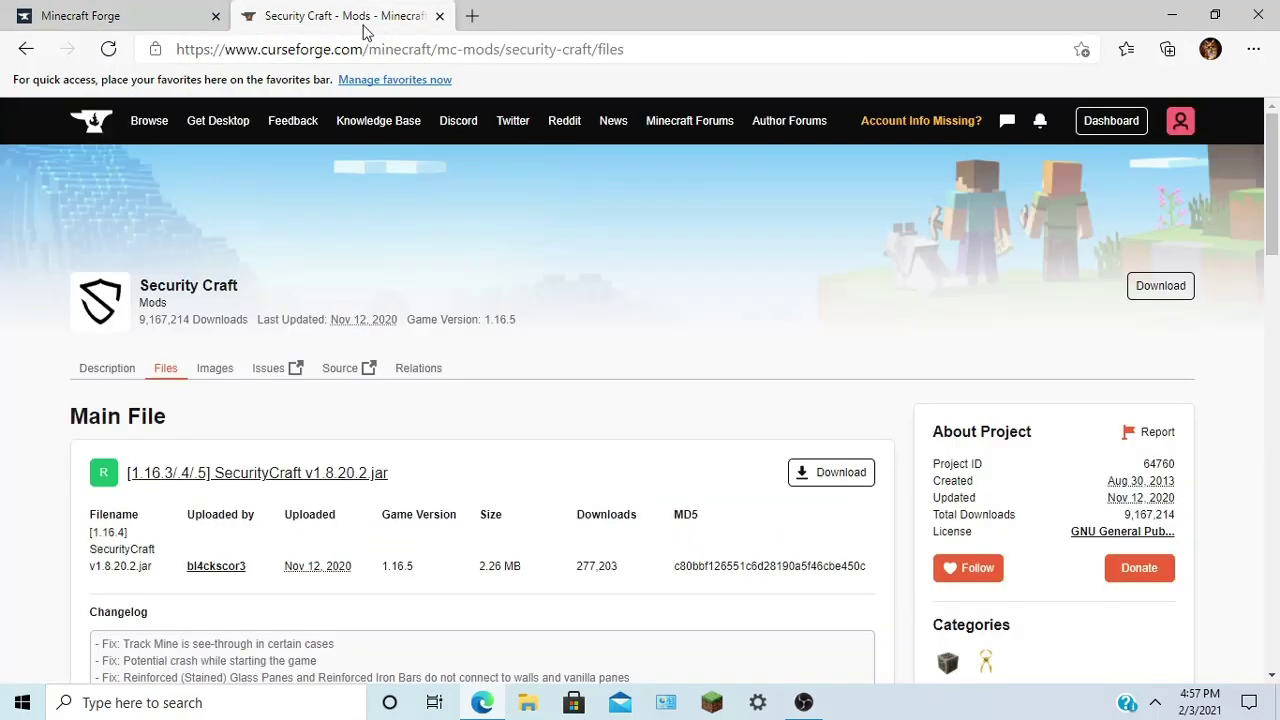
{"action": "scroll", "coordinate": [474, 537], "scroll_direction": "down", "scroll_amount": 2}
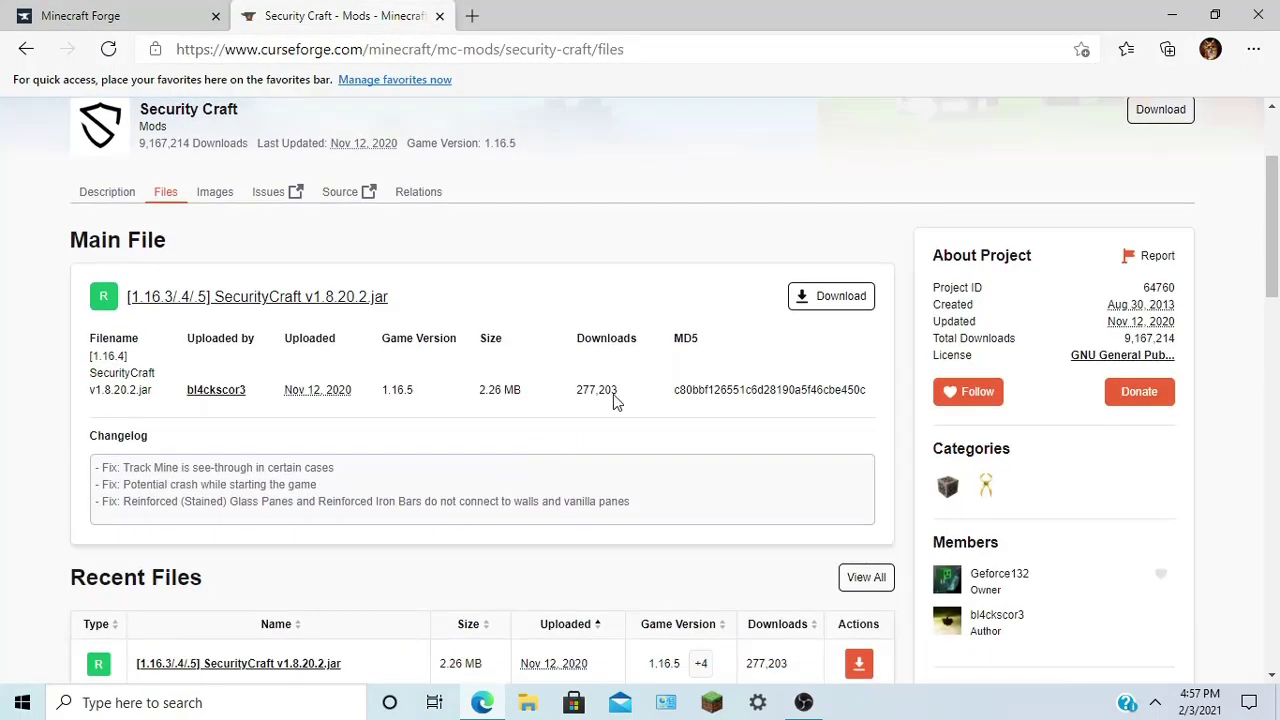
{"action": "left_click", "coordinate": [800, 298]}
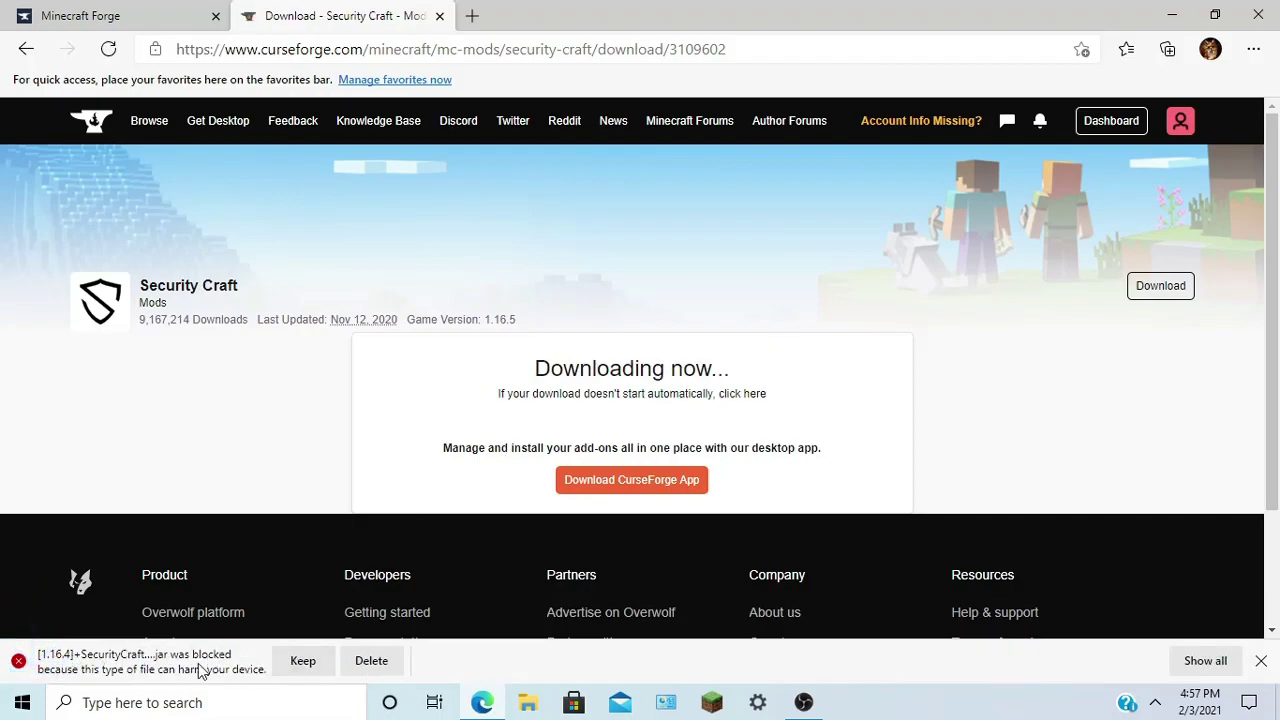
{"action": "left_click", "coordinate": [300, 661]}
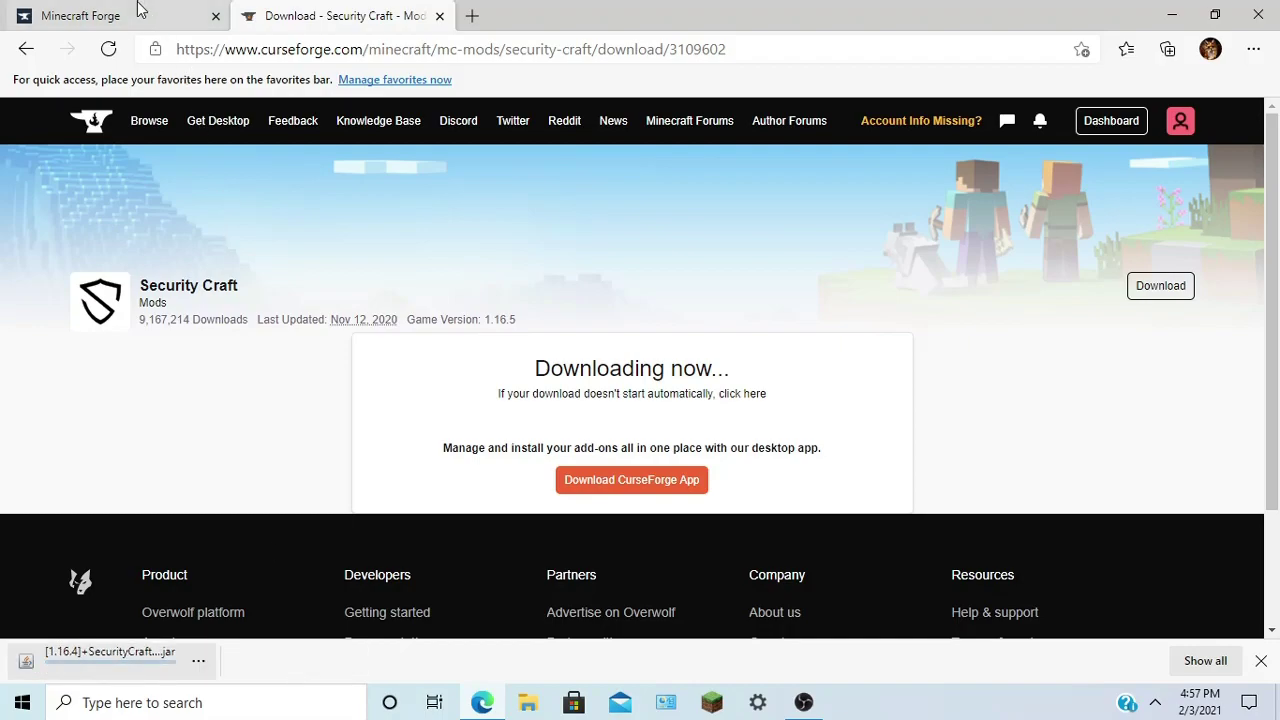
- Download and keep the Forge 1.16.5-36.0.14 installer, skipping the ad, then close Edge
{"action": "left_click", "coordinate": [137, 12]}
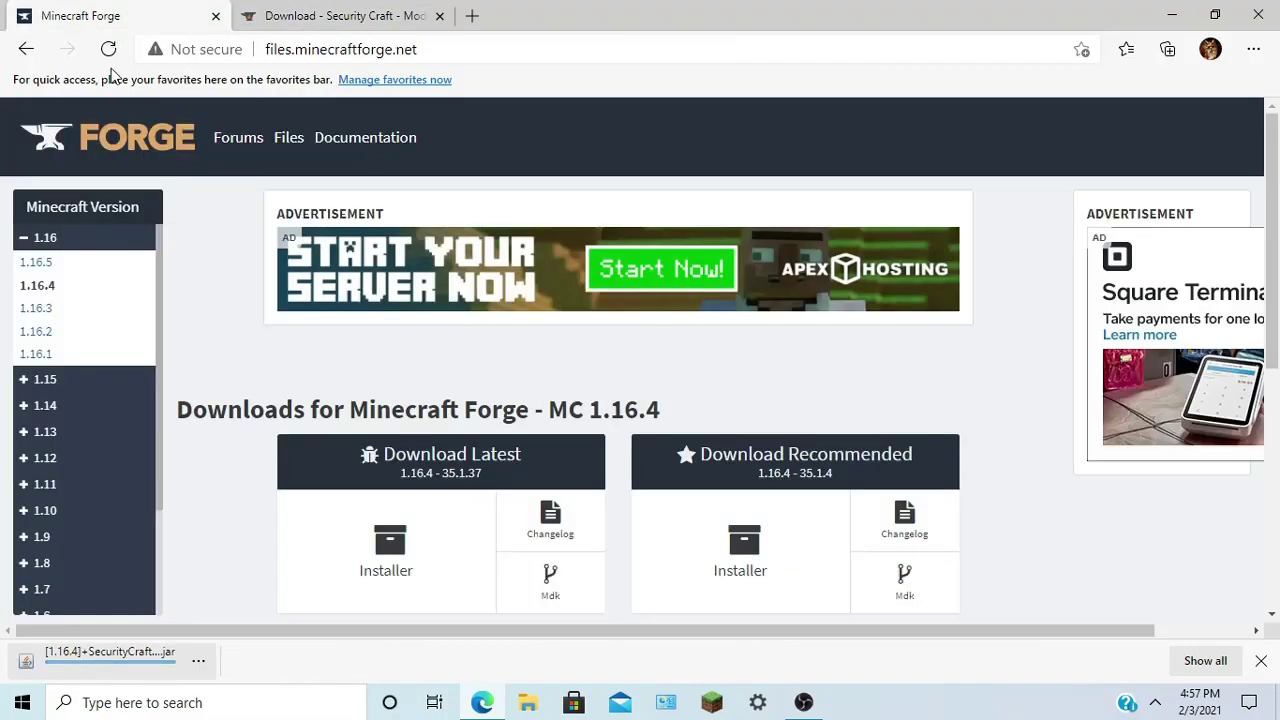
{"action": "left_click", "coordinate": [45, 262]}
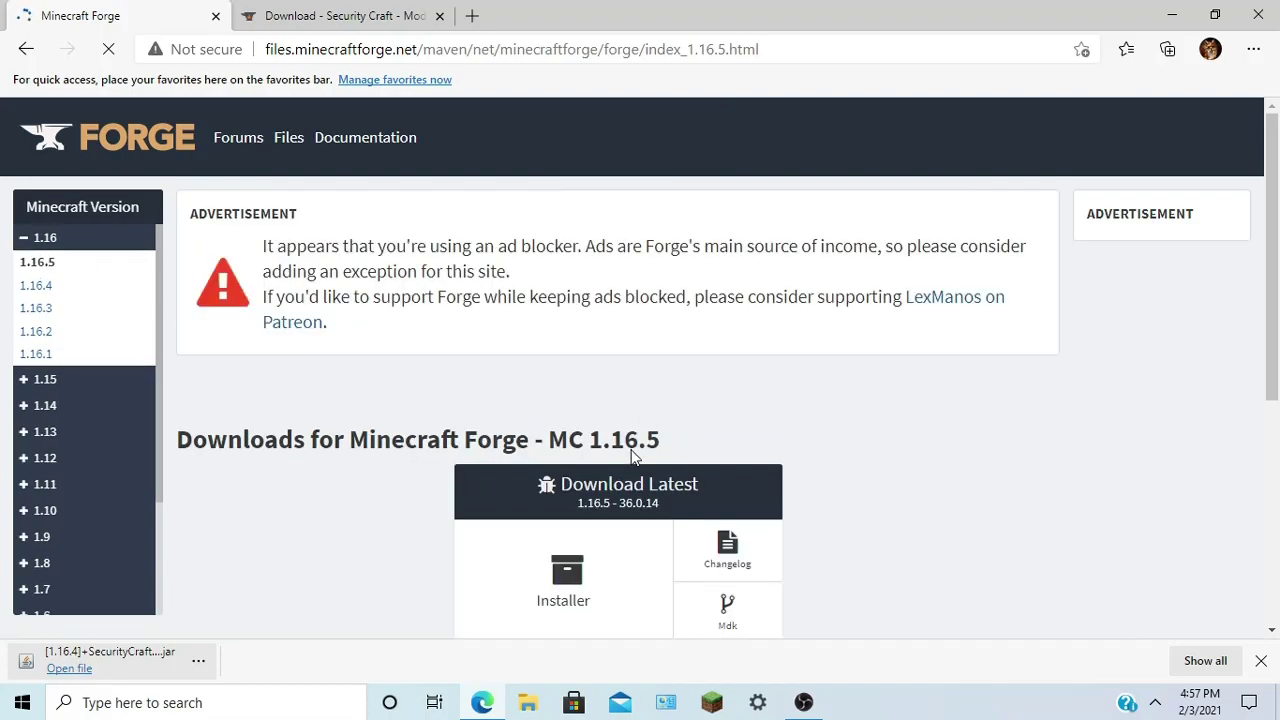
{"action": "left_click", "coordinate": [611, 573]}
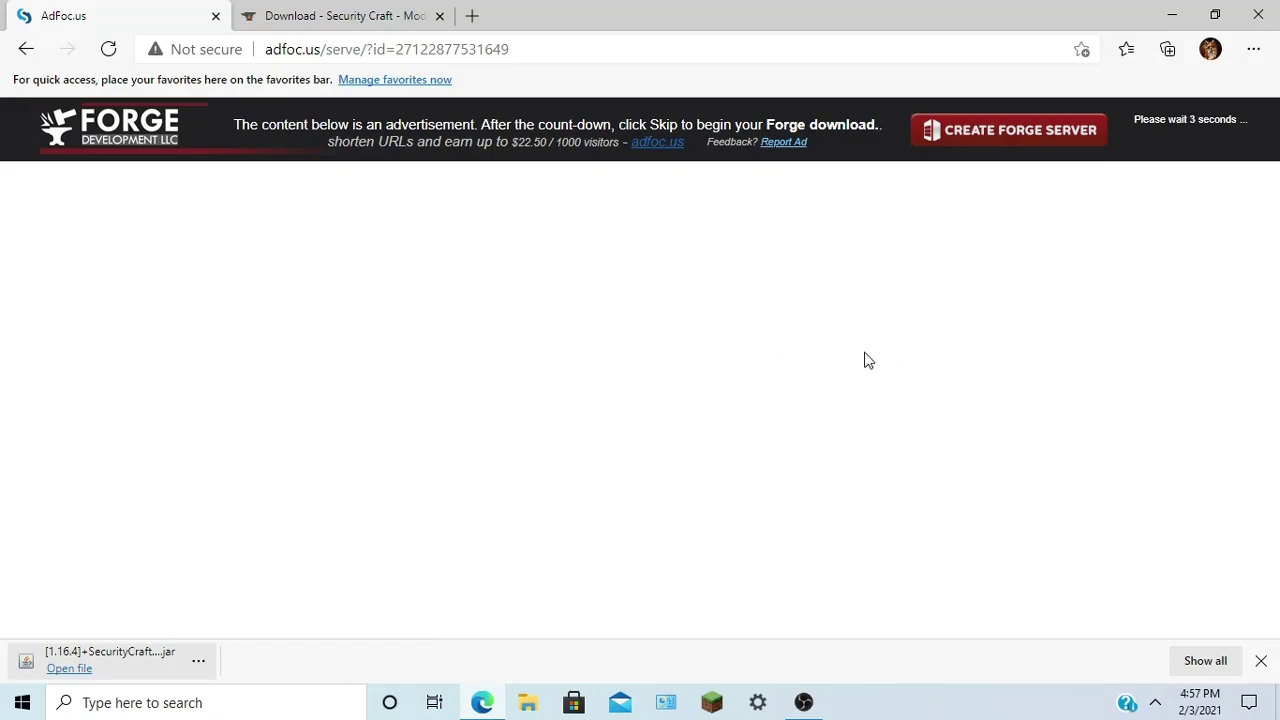
{"action": "left_click", "coordinate": [1217, 131]}
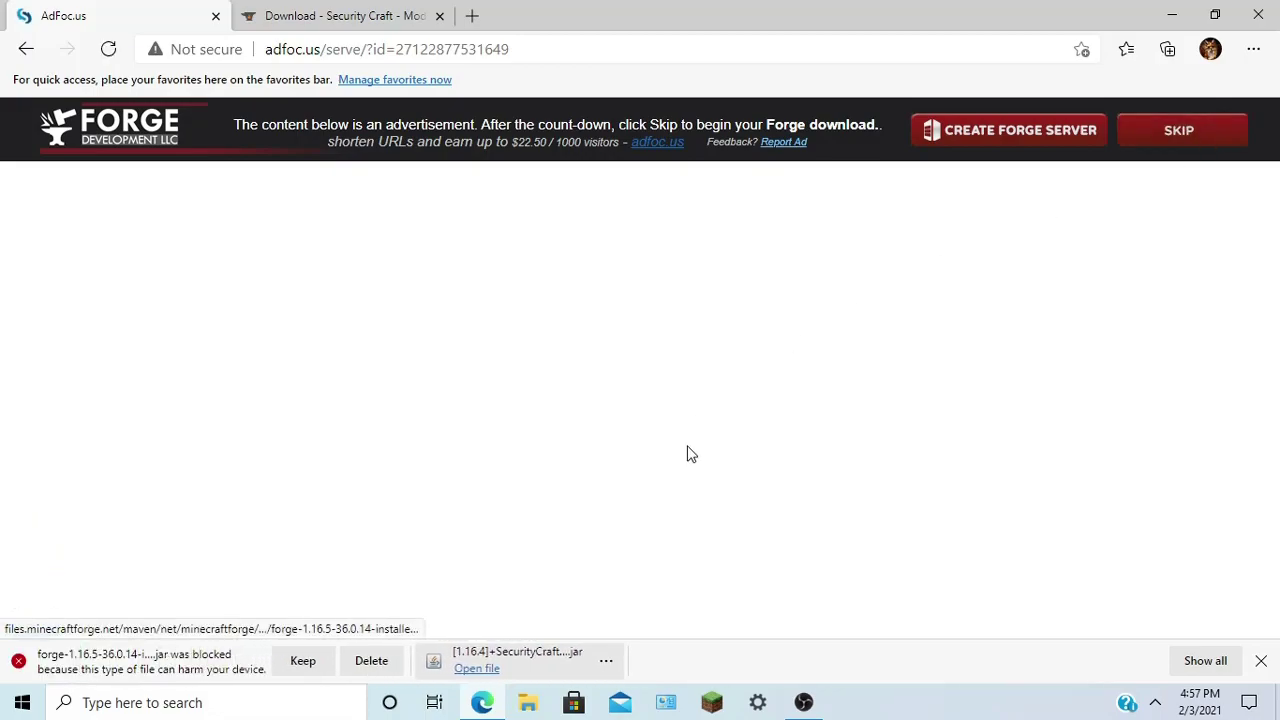
{"action": "left_click", "coordinate": [302, 660]}
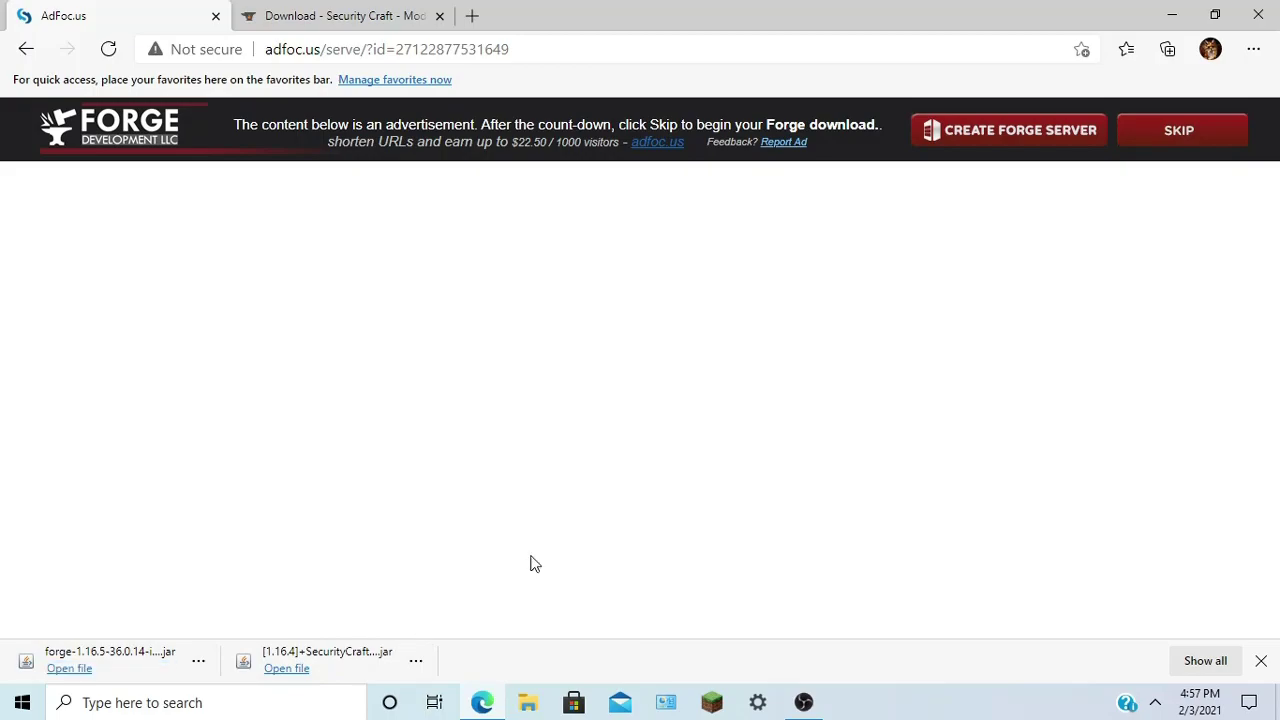
{"action": "left_click", "coordinate": [1258, 14]}
{"action": "left_click", "coordinate": [528, 702]}
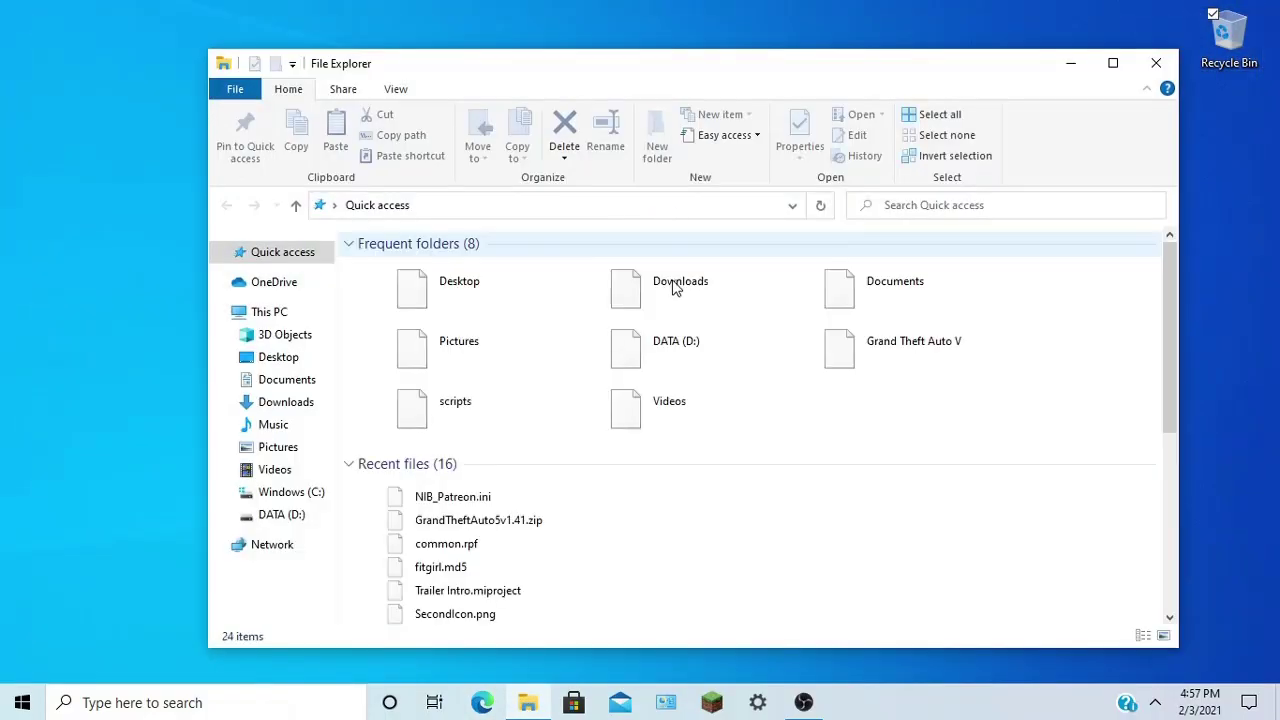
- Drag the Forge installer and SecurityCraft jars from Downloads onto the desktop, then start the launcher
{"action": "double_click", "coordinate": [676, 286]}
{"action": "left_click_drag", "start_coordinate": [494, 384], "coordinate": [30, 20]}
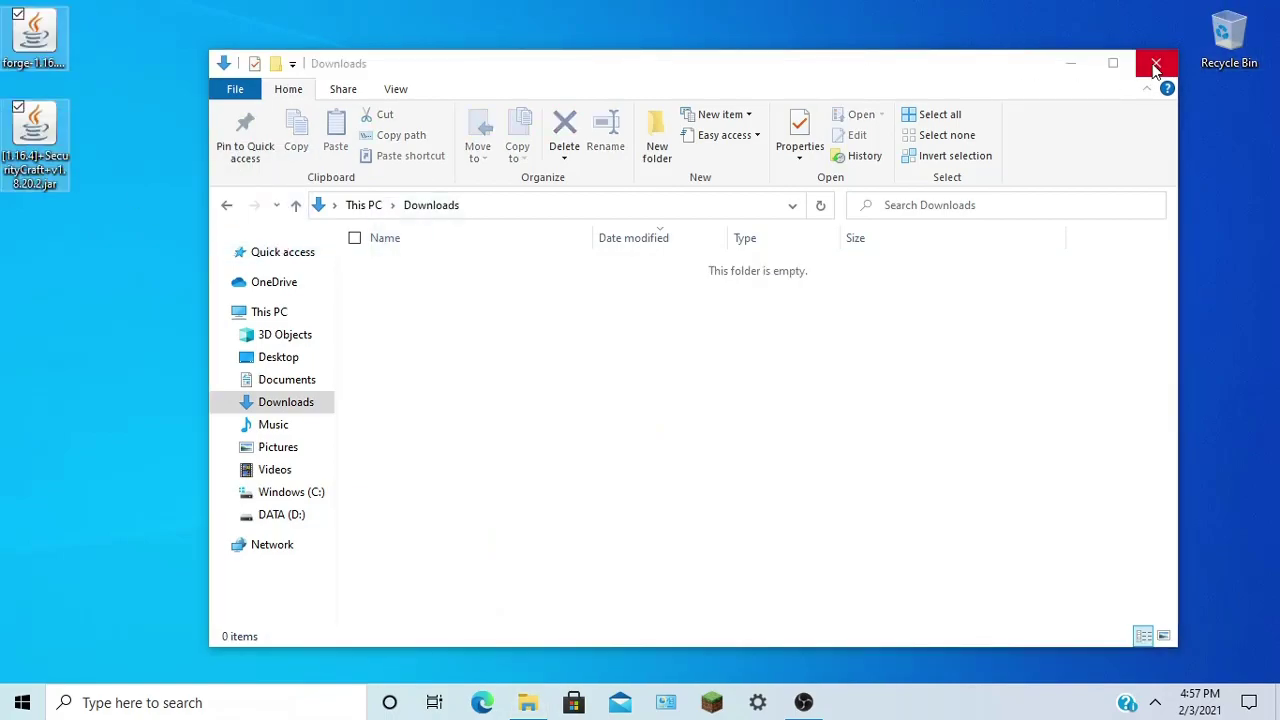
{"action": "left_click", "coordinate": [1156, 63]}
{"action": "left_click", "coordinate": [162, 106]}
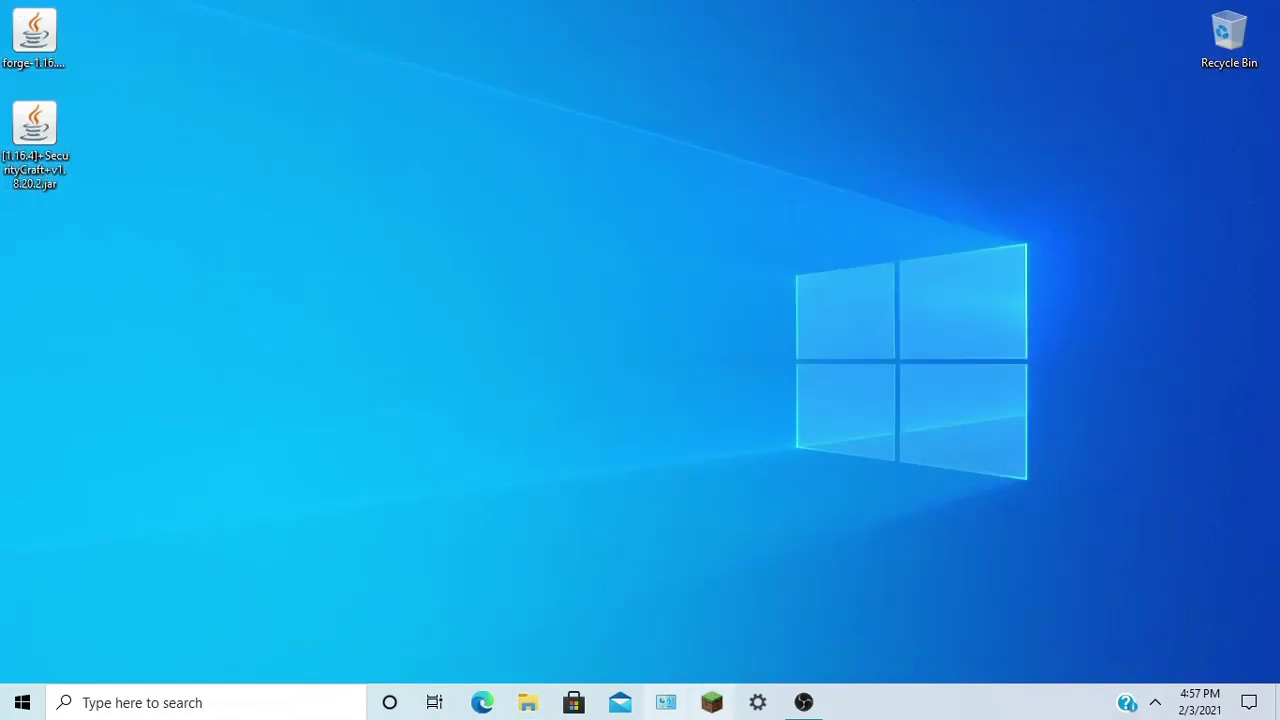
{"action": "left_click", "coordinate": [724, 710]}
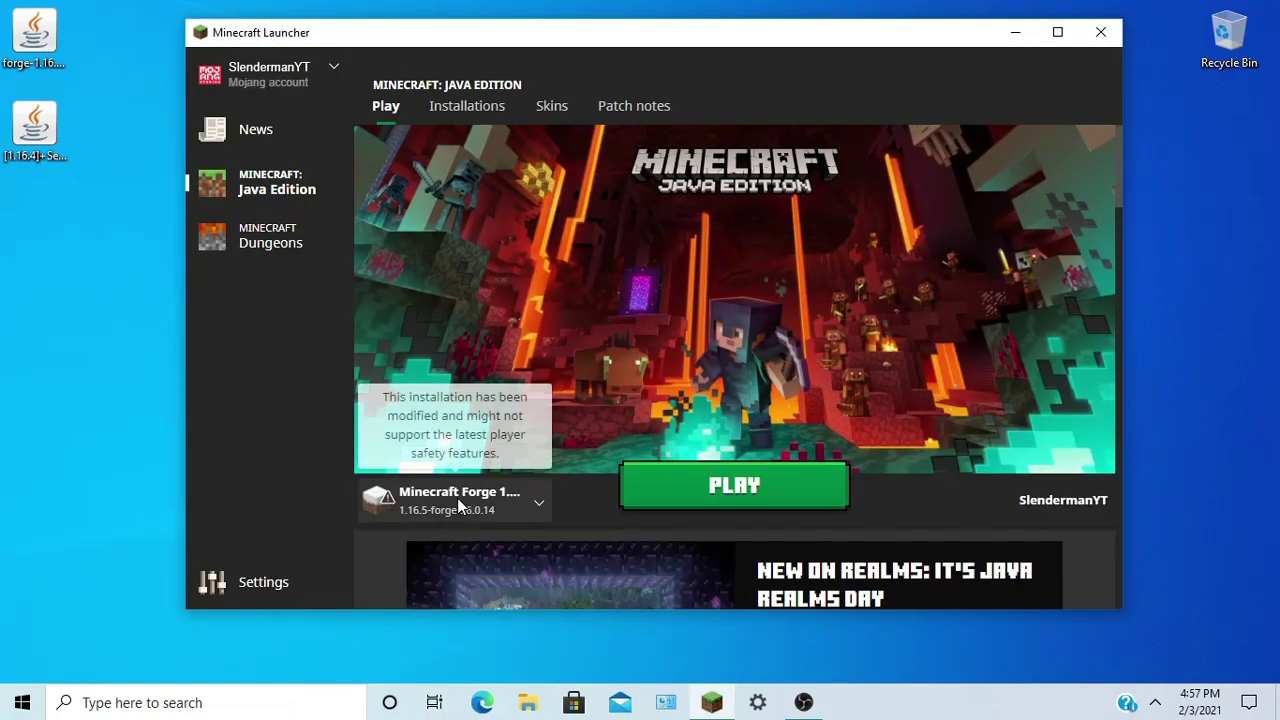
- Delete the Minecraft Forge 1.16.5 installation, leaving Latest release 1.16.5 selected
{"action": "left_click", "coordinate": [457, 498]}
{"action": "left_click", "coordinate": [457, 499]}
{"action": "left_click", "coordinate": [467, 105]}
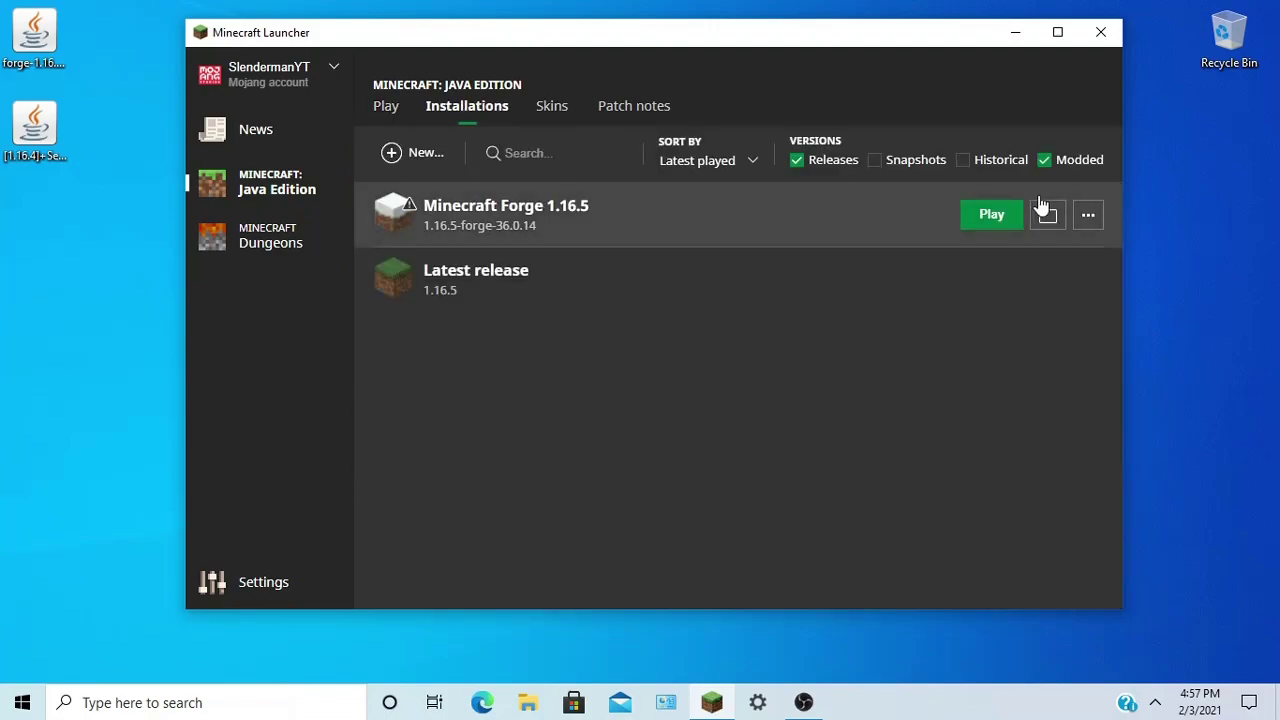
{"action": "left_click", "coordinate": [1088, 214]}
{"action": "left_click", "coordinate": [1030, 316]}
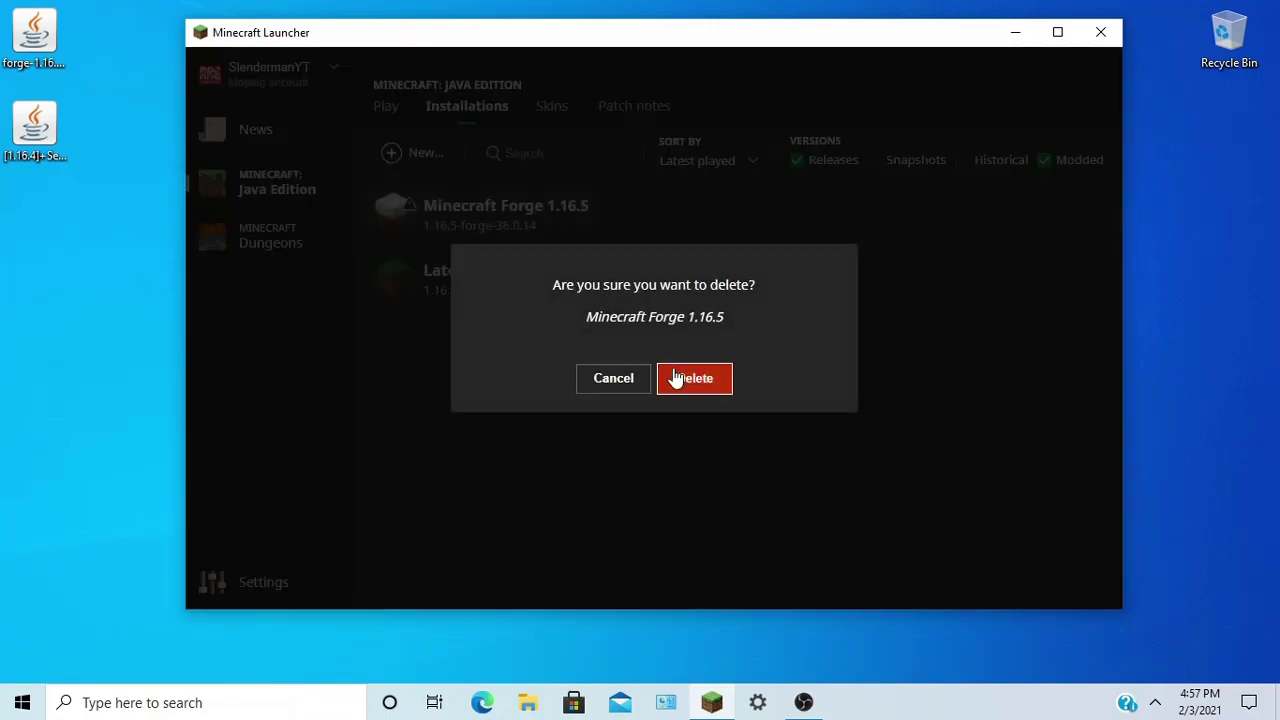
{"action": "left_click", "coordinate": [676, 377]}
{"action": "left_click", "coordinate": [400, 203]}
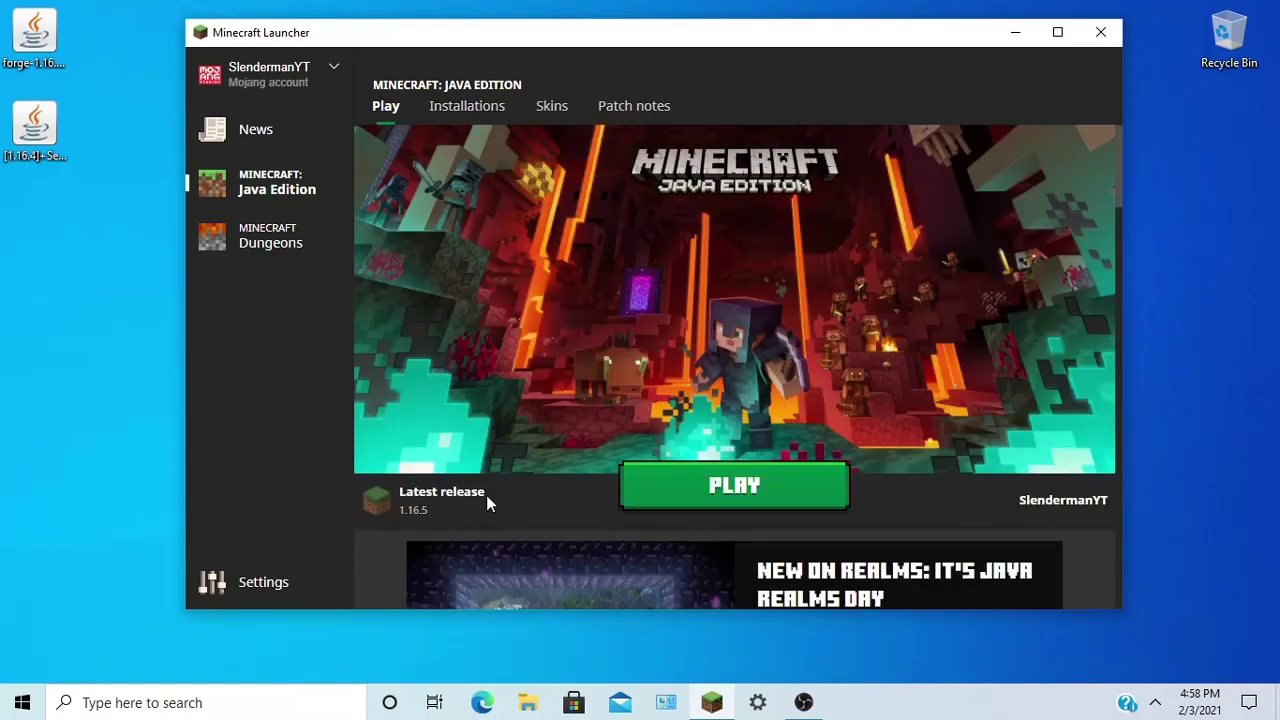
- Launch the Latest release 1.16.5 and quit from the main menu
{"action": "left_click", "coordinate": [678, 488]}
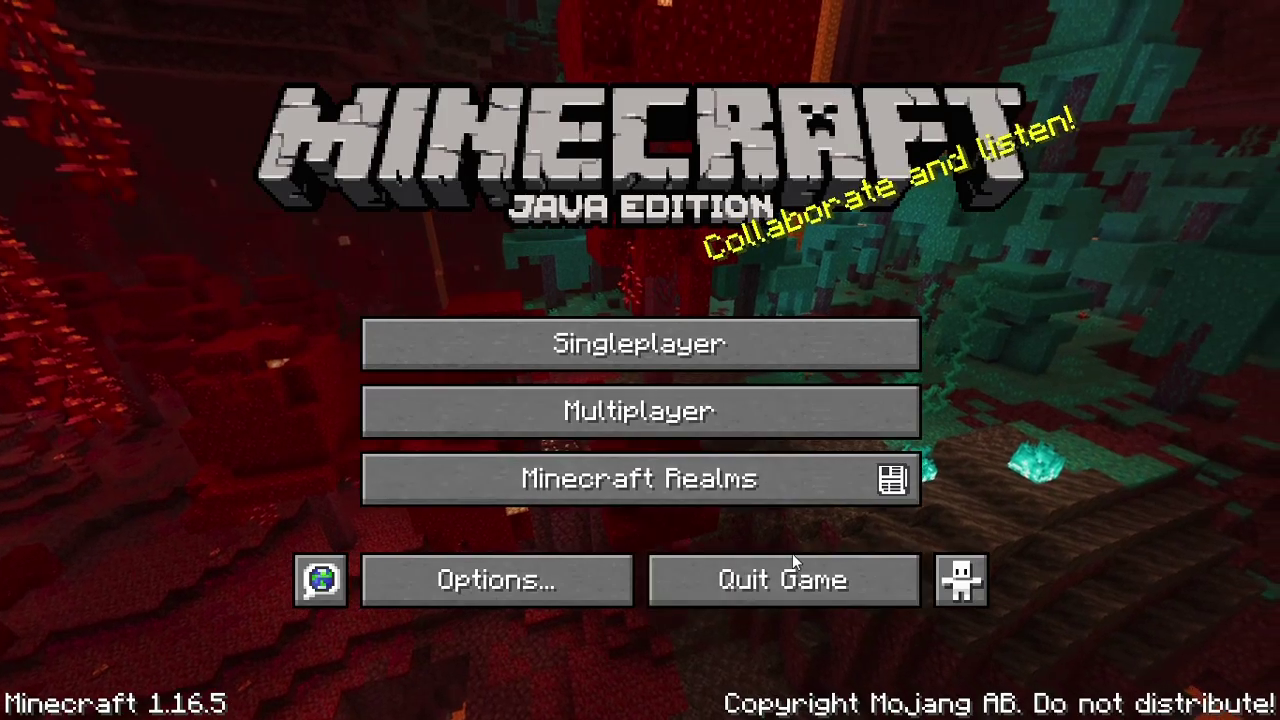
{"action": "left_click", "coordinate": [781, 592]}
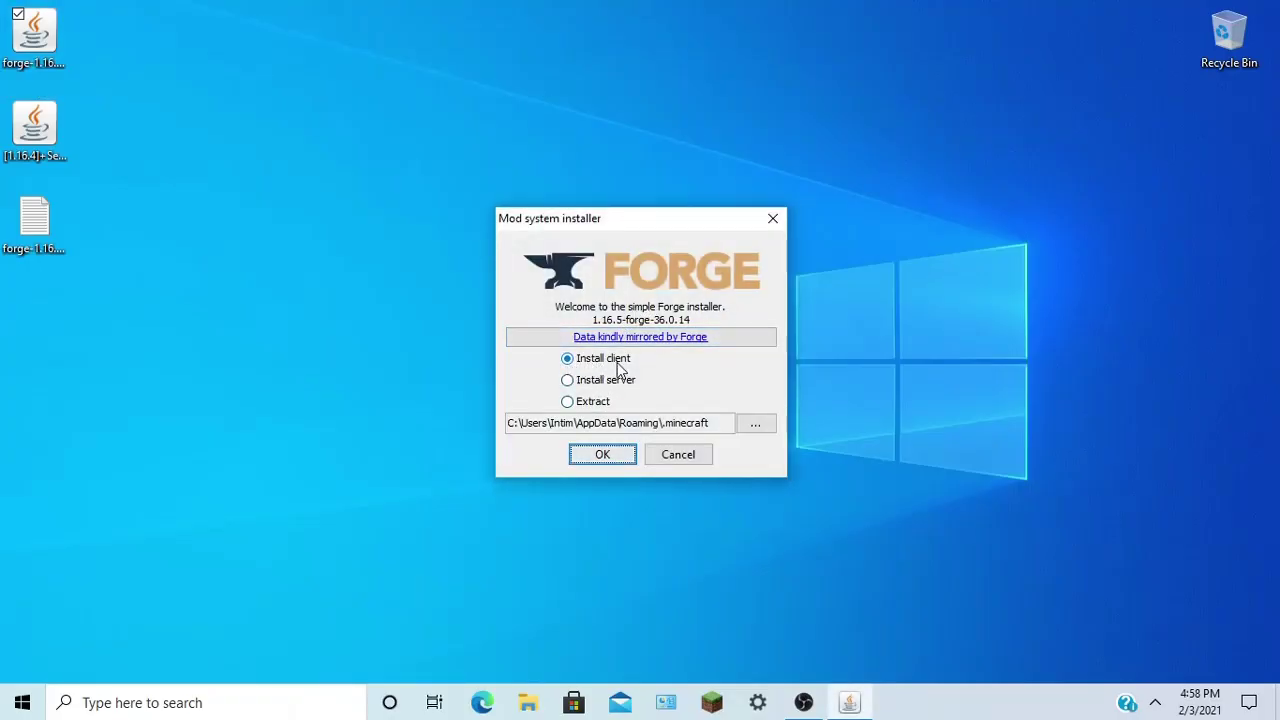
- Install the Forge 1.16.5-36.0.14 client, then recycle the installer jar and its log
{"action": "left_click", "coordinate": [601, 466]}
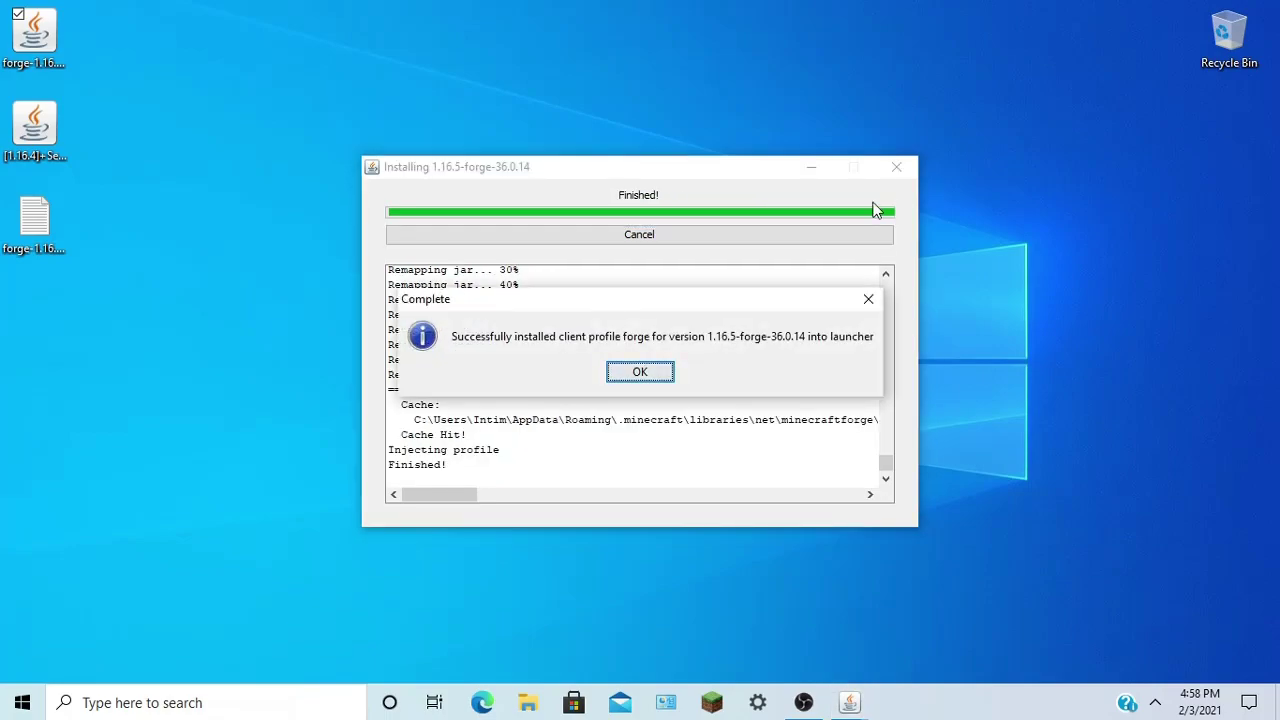
{"action": "left_click", "coordinate": [640, 372]}
{"action": "left_click", "coordinate": [54, 215], "text": "ctrl"}
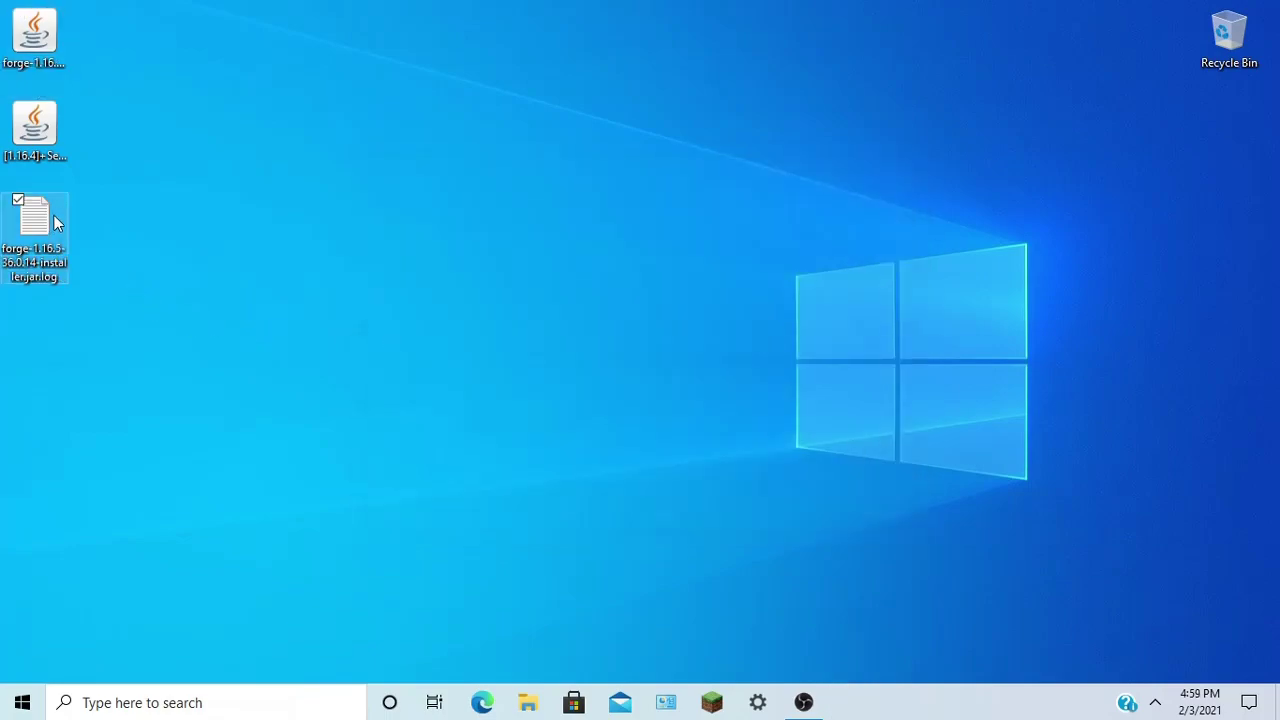
{"action": "left_click_drag", "start_coordinate": [49, 40], "coordinate": [1258, 25]}
{"action": "left_click_drag", "start_coordinate": [35, 128], "coordinate": [81, 49]}
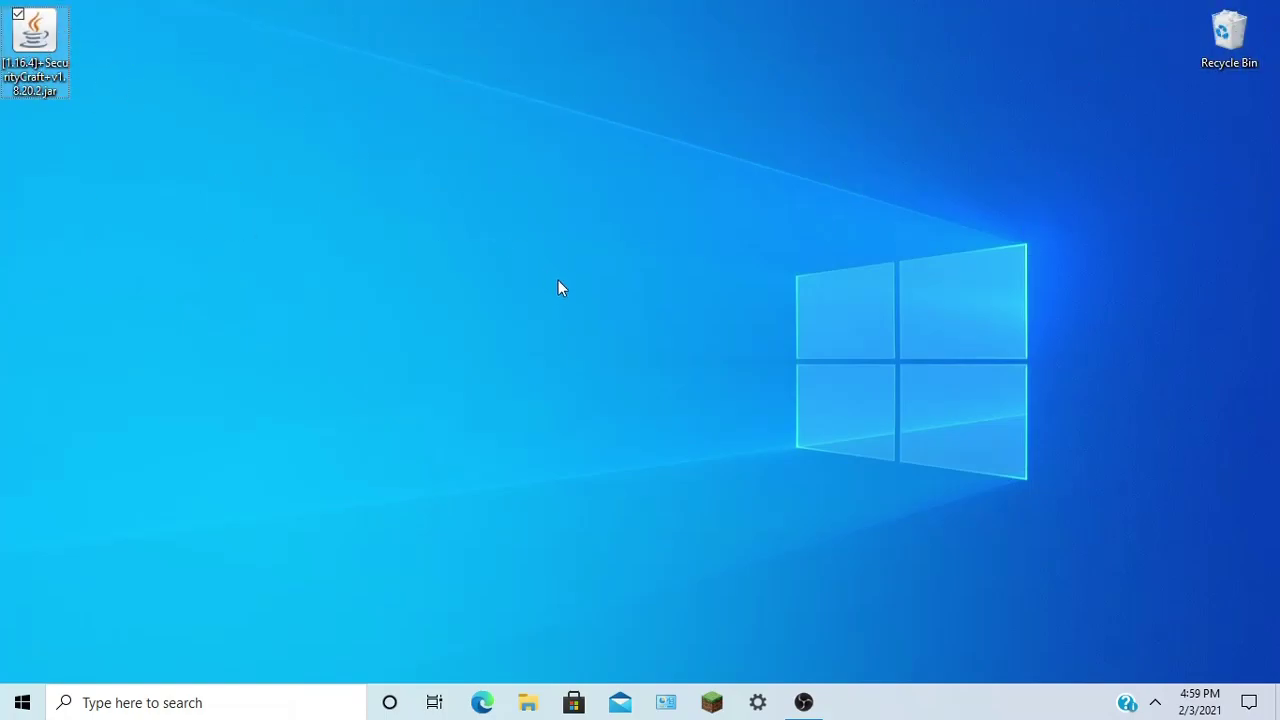
{"action": "key", "text": "super+r"}
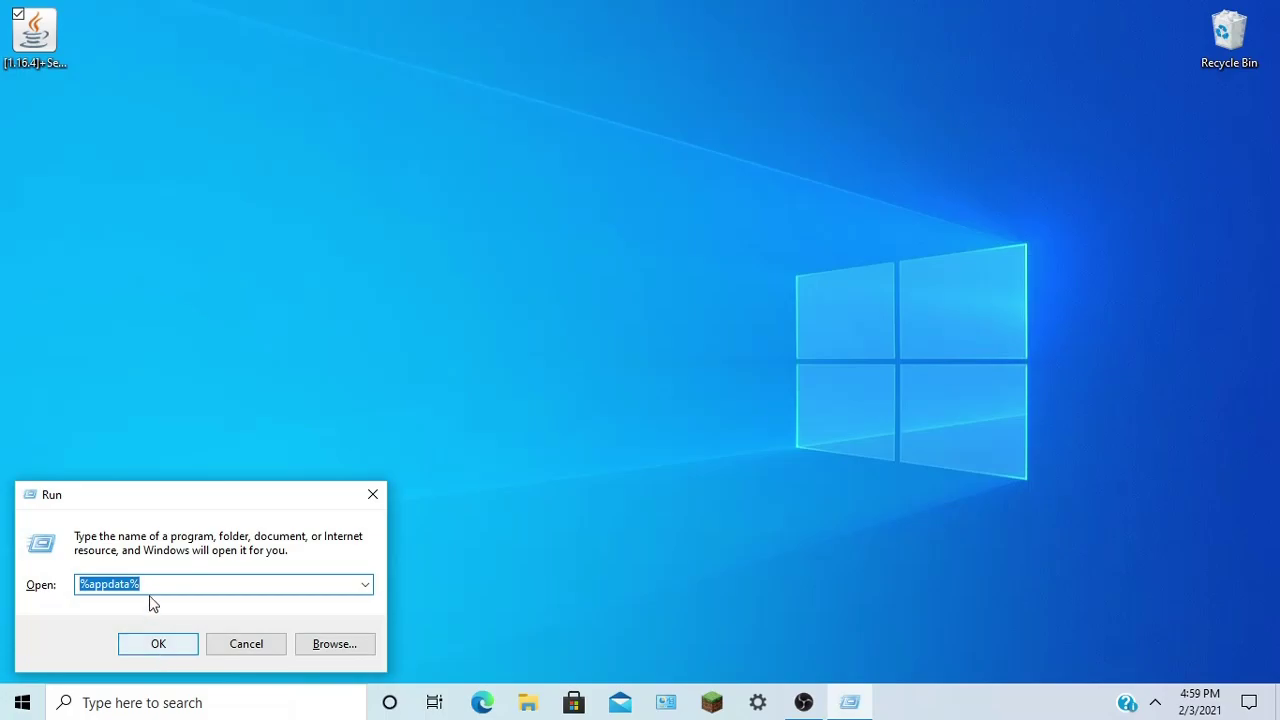
- Move the SecurityCraft jar from the desktop into %appdata%\.minecraft\mods
{"action": "left_click", "coordinate": [166, 584]}
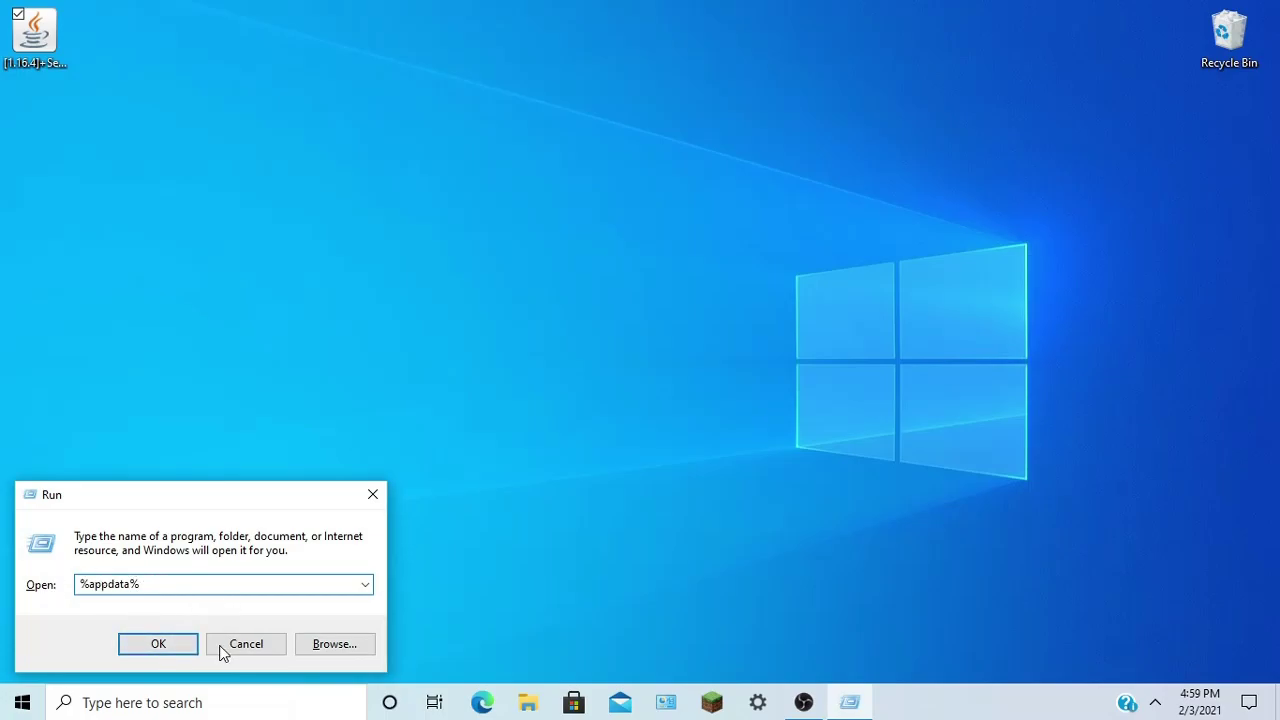
{"action": "left_click", "coordinate": [190, 642]}
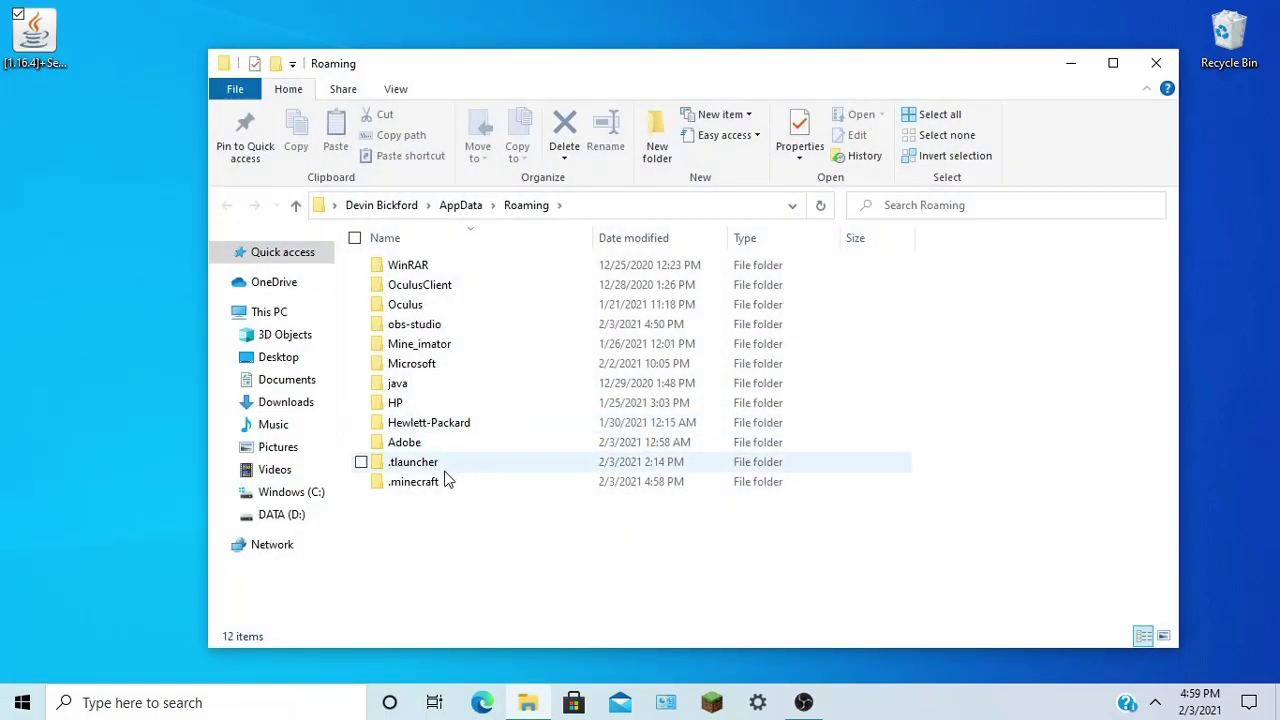
{"action": "double_click", "coordinate": [443, 484]}
{"action": "left_click", "coordinate": [414, 405]}
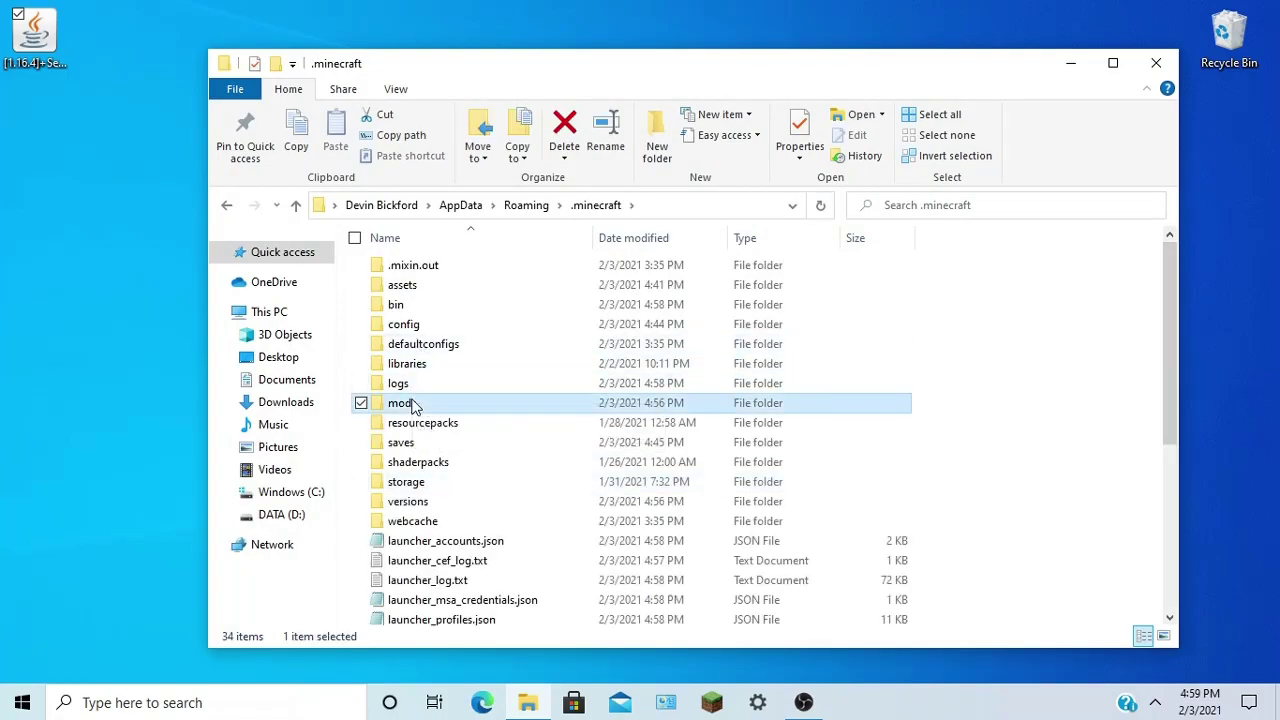
{"action": "double_click", "coordinate": [405, 405]}
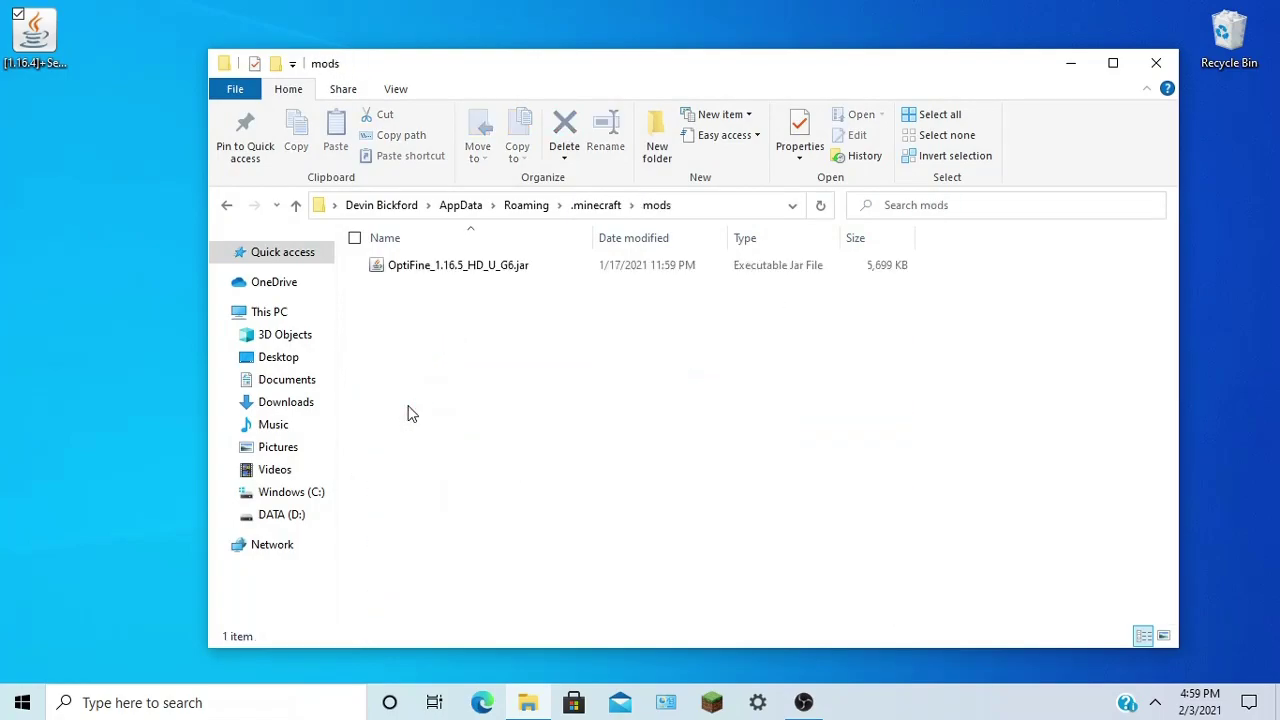
{"action": "left_click_drag", "start_coordinate": [40, 28], "coordinate": [523, 423]}
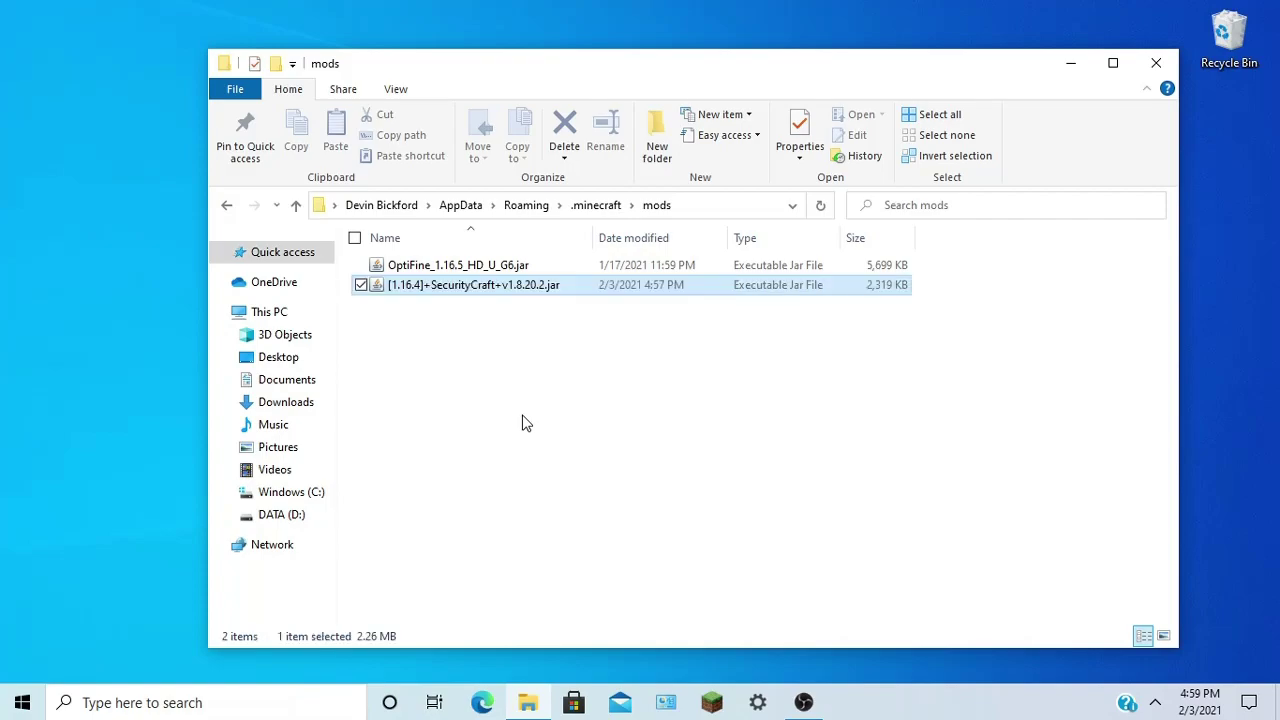
{"action": "left_click", "coordinate": [1158, 60]}
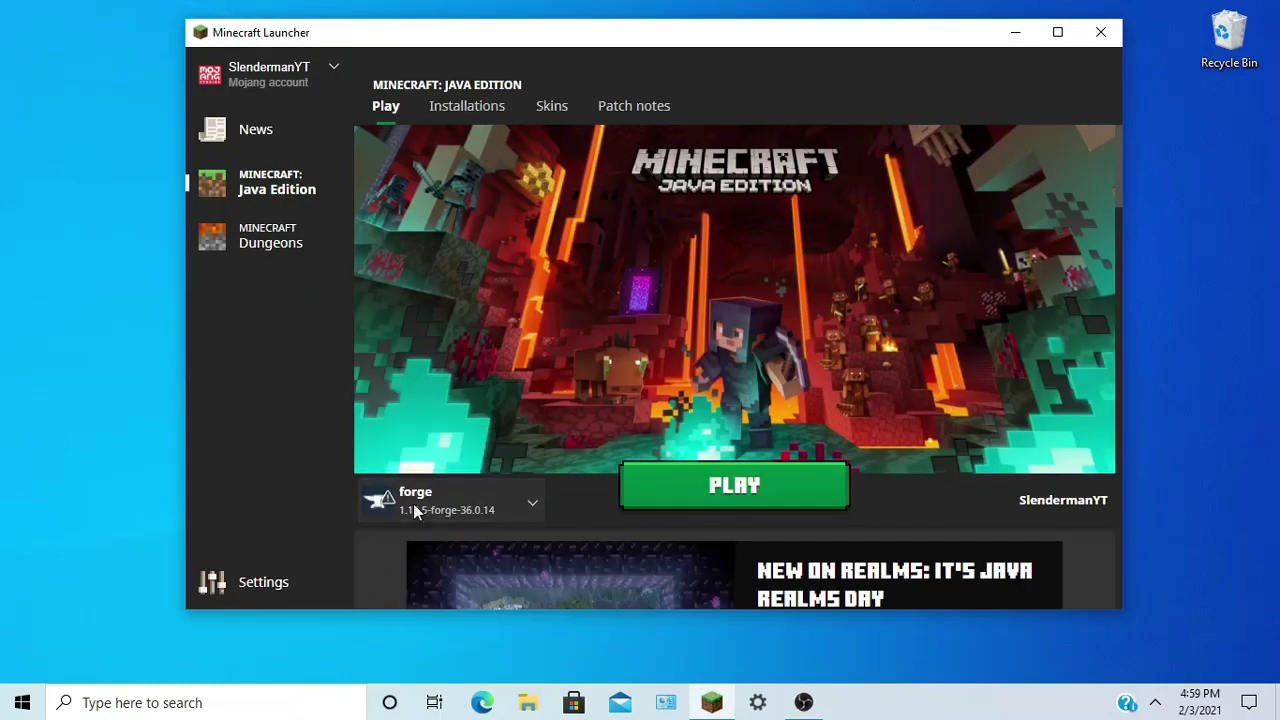
- Start a new installation on version 1.16.5-forge-36.0.14, then discard the draft
{"action": "left_click", "coordinate": [466, 106]}
{"action": "left_click", "coordinate": [389, 151]}
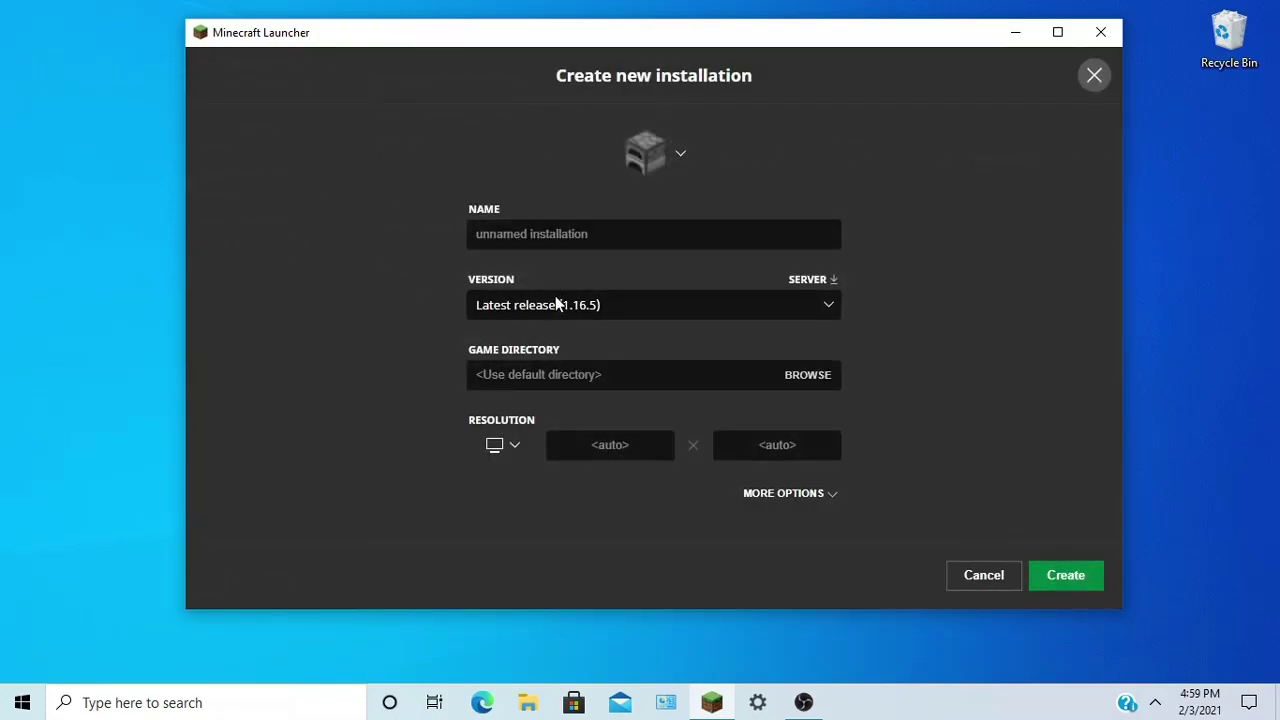
{"action": "left_click", "coordinate": [556, 305]}
{"action": "left_click", "coordinate": [557, 330]}
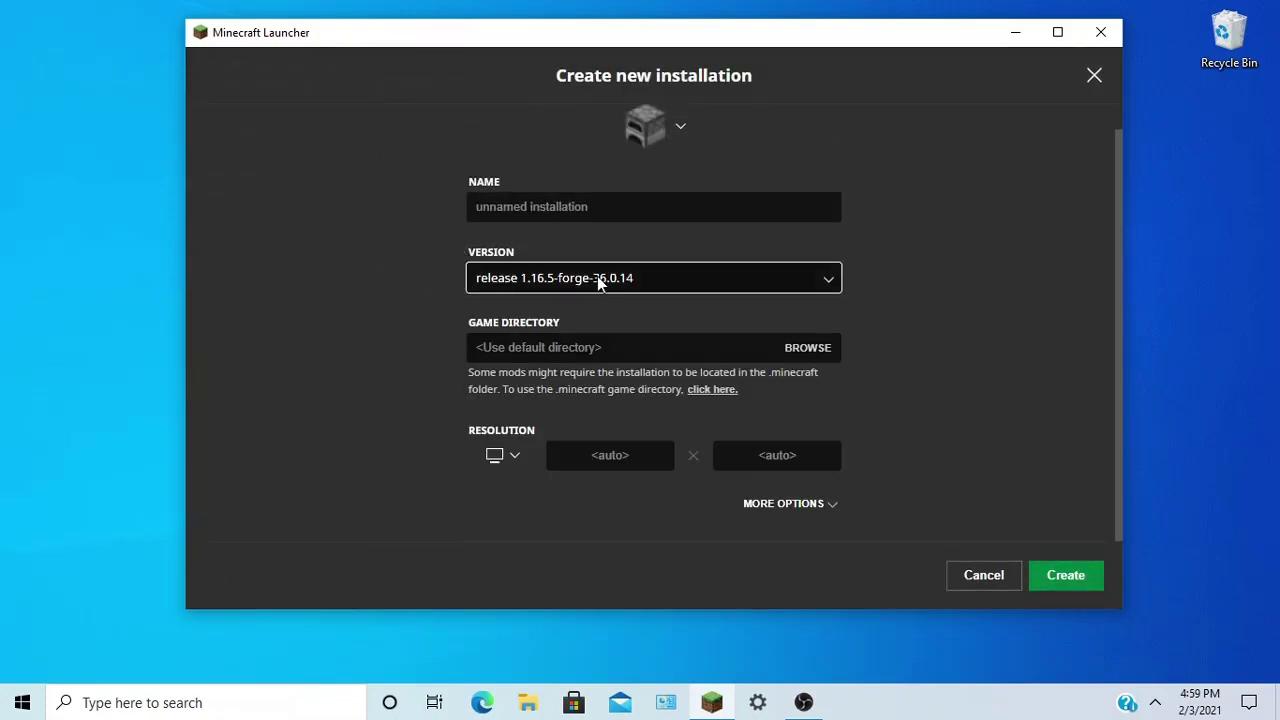
{"action": "left_click", "coordinate": [970, 572]}
- Give the forge installation a dirt icon, .minecraft directory and -Xmx4G, save, and launch it
{"action": "left_click", "coordinate": [486, 230]}
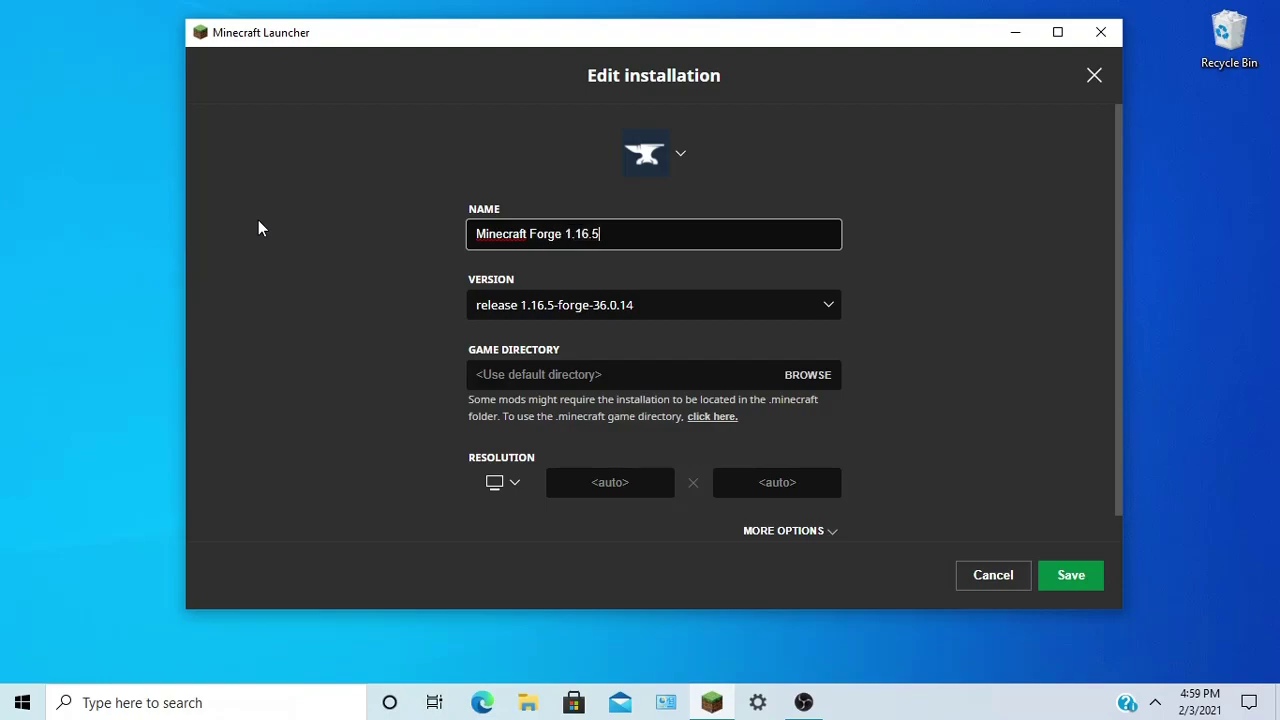
{"action": "left_click", "coordinate": [650, 160]}
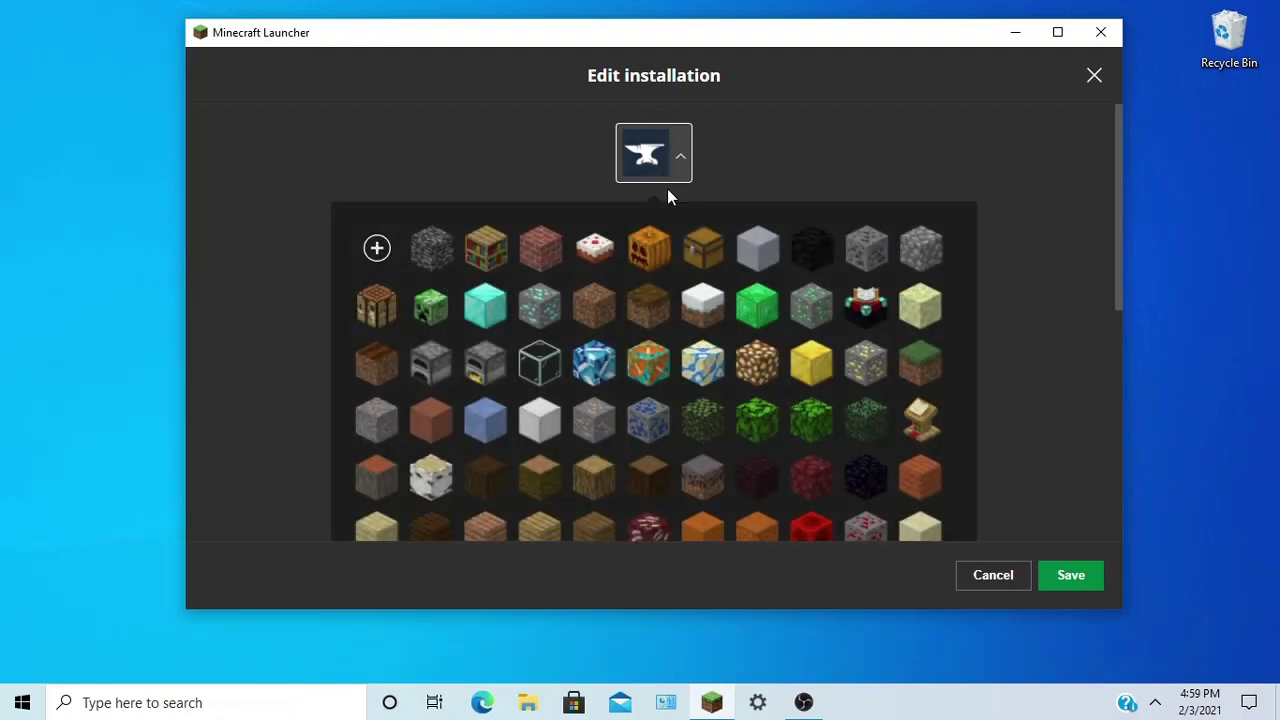
{"action": "left_click", "coordinate": [648, 311]}
{"action": "left_click", "coordinate": [702, 422]}
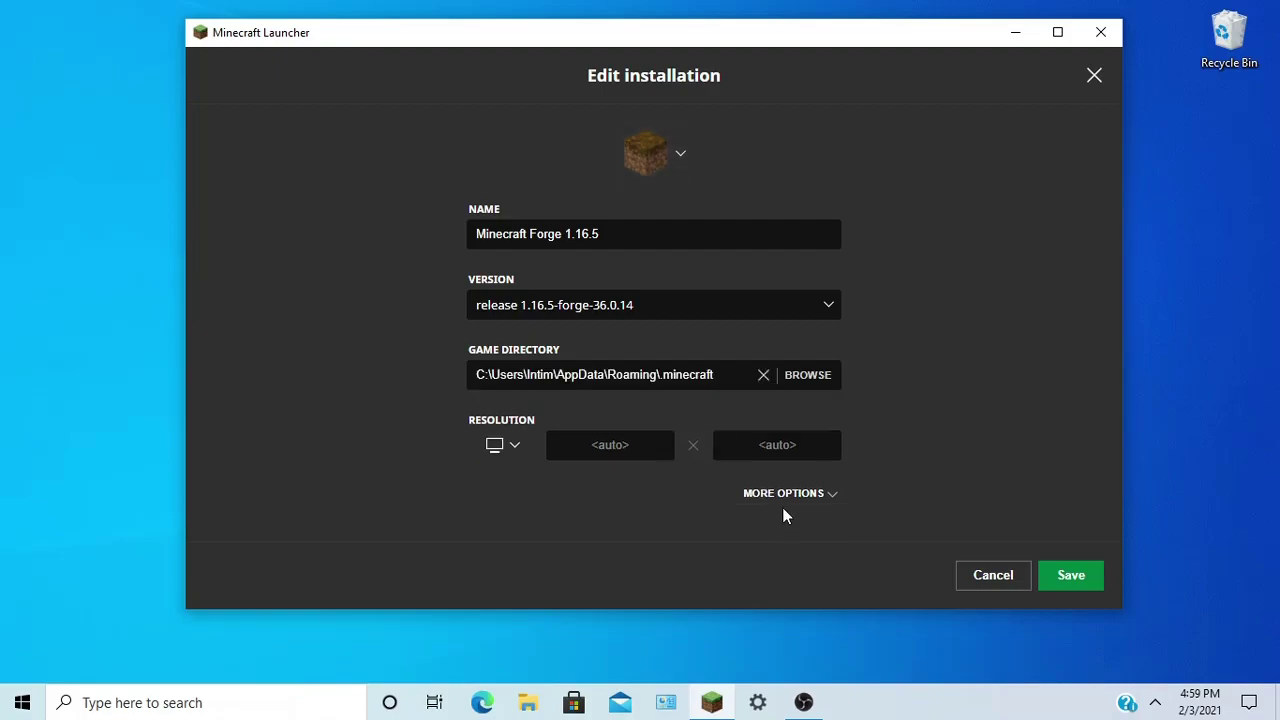
{"action": "left_click", "coordinate": [783, 493]}
{"action": "left_click", "coordinate": [507, 507]}
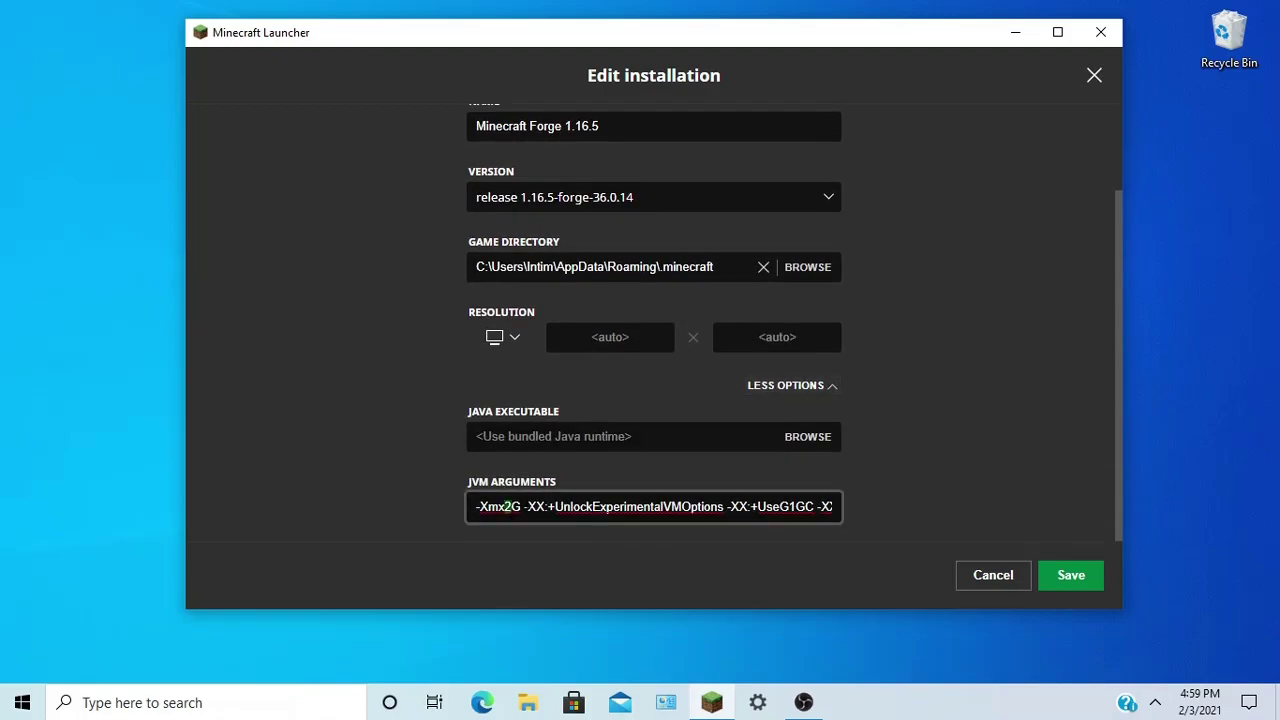
{"action": "left_click", "coordinate": [1070, 577]}
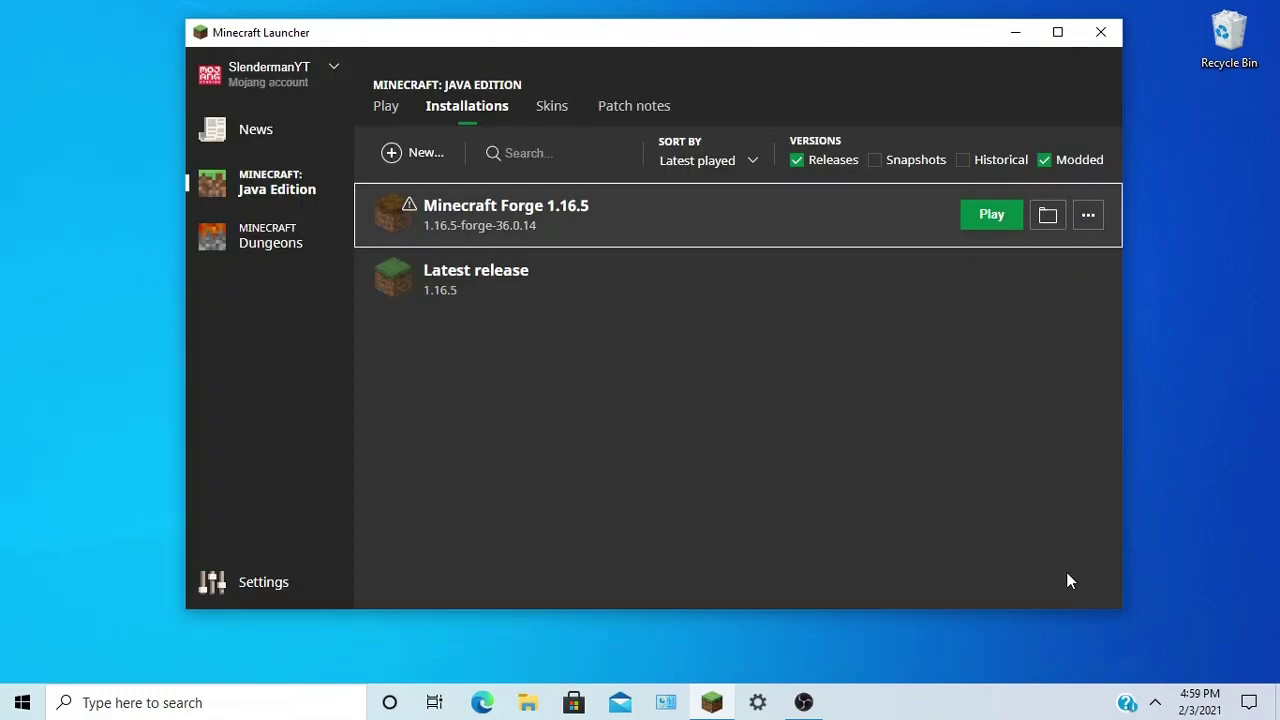
{"action": "left_click", "coordinate": [991, 216]}
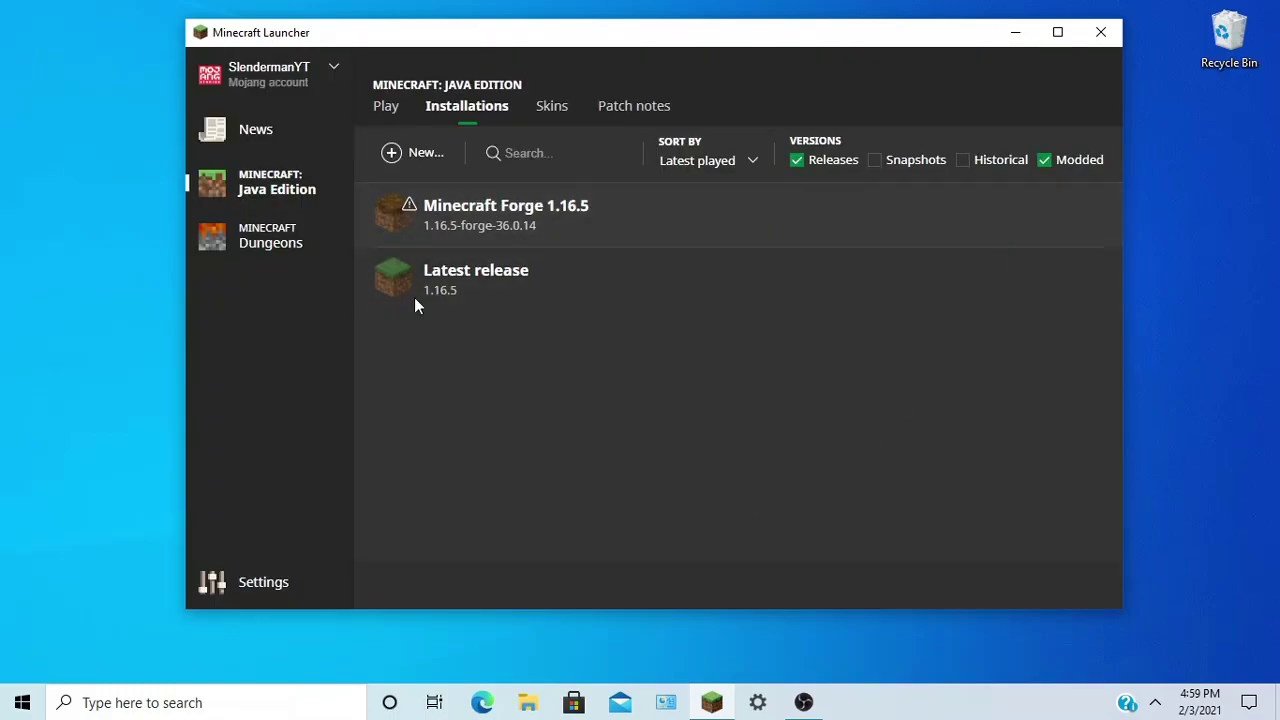
- Check that SecurityCraft v1.8.20.2 appears in the game's Mods list
{"action": "left_click", "coordinate": [389, 118]}
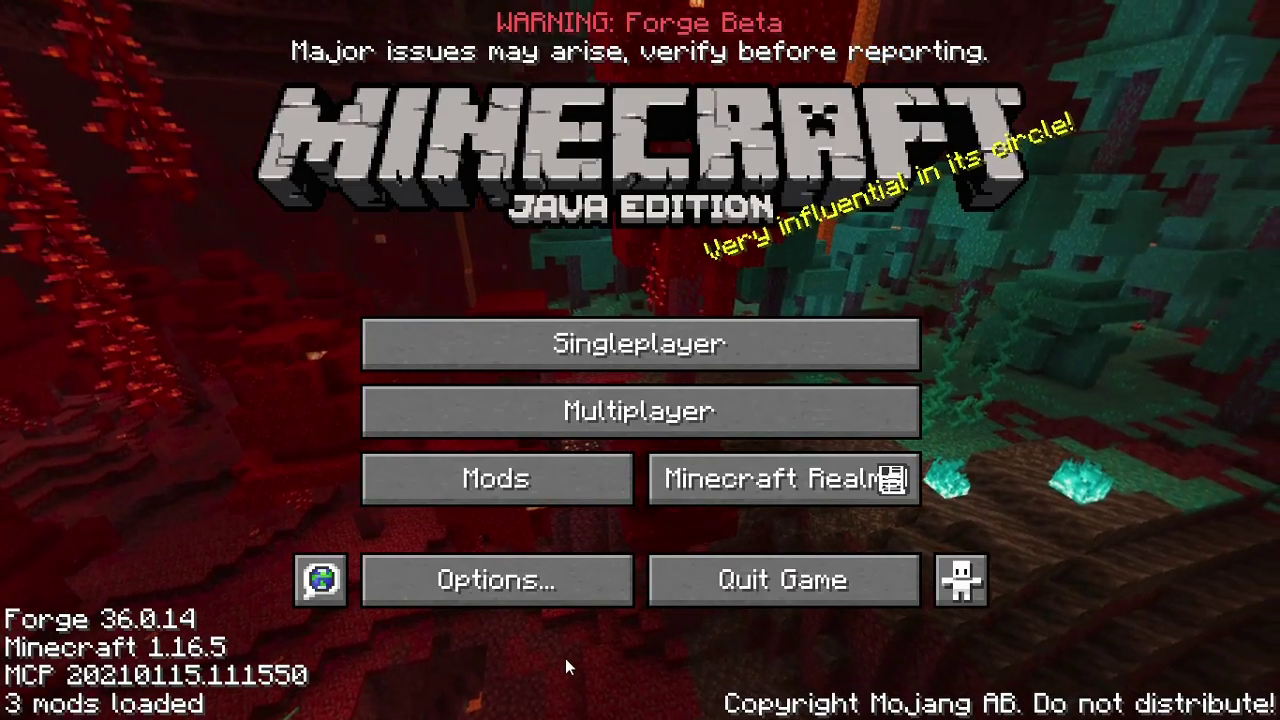
{"action": "left_click", "coordinate": [566, 476]}
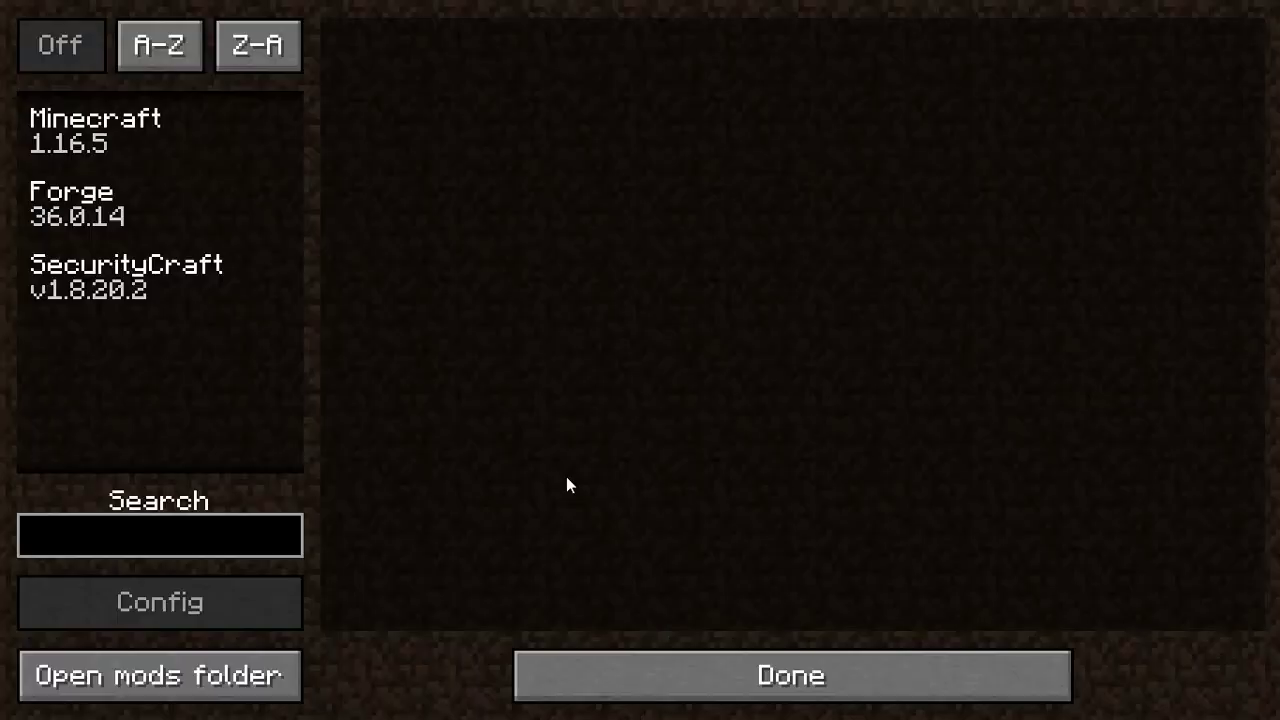
{"action": "left_click", "coordinate": [142, 289]}
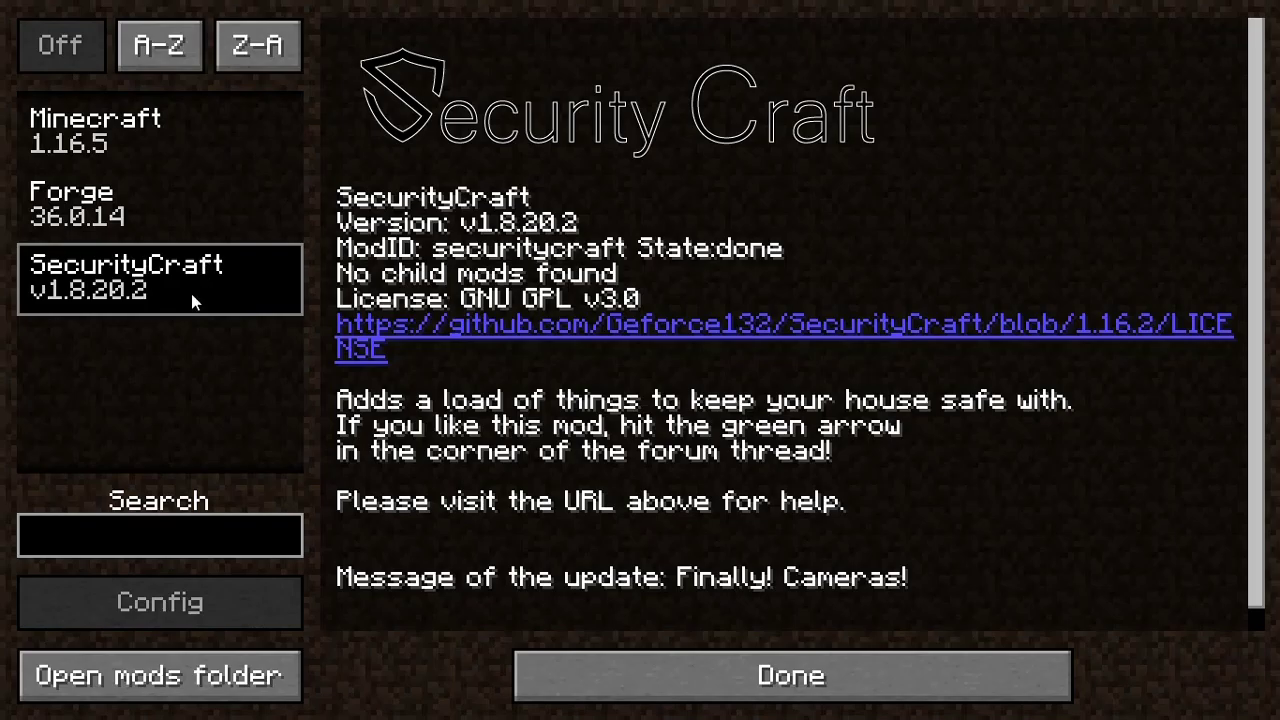
{"action": "left_click", "coordinate": [650, 688]}
- Load the creative New World from Singleplayer
{"action": "left_click", "coordinate": [600, 340]}
{"action": "left_click", "coordinate": [395, 186]}
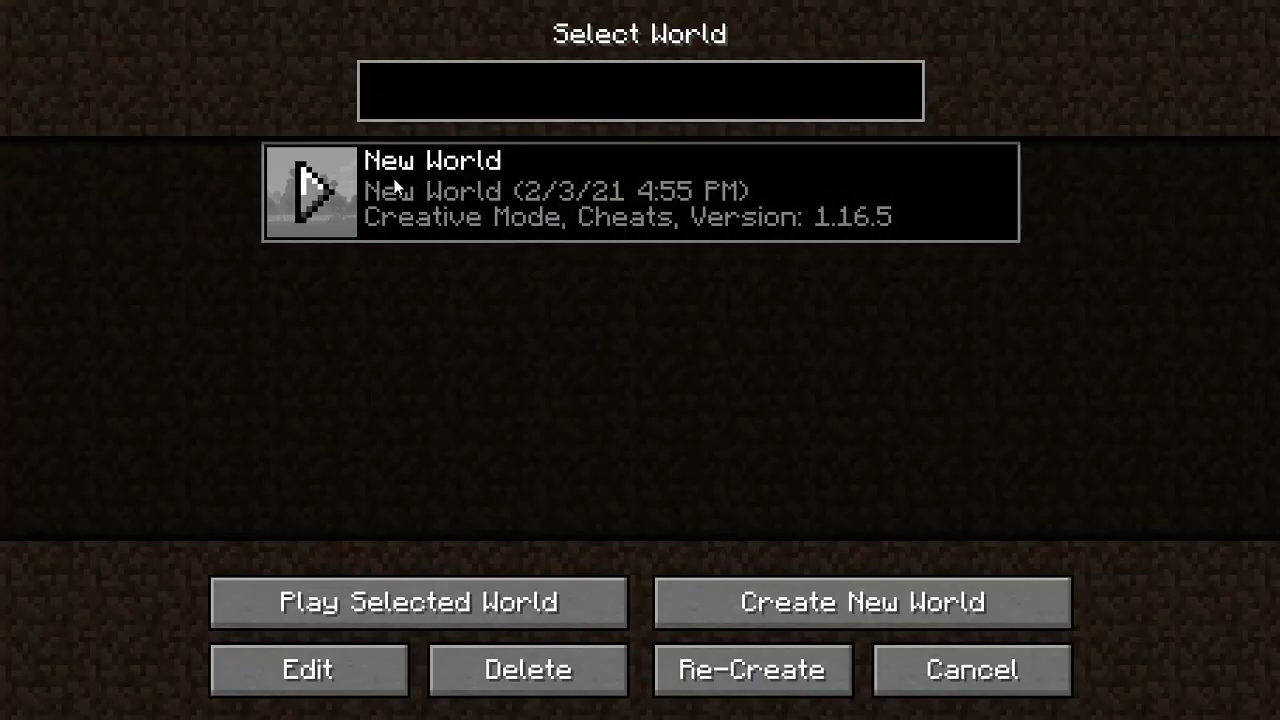
{"action": "left_click", "coordinate": [324, 186]}
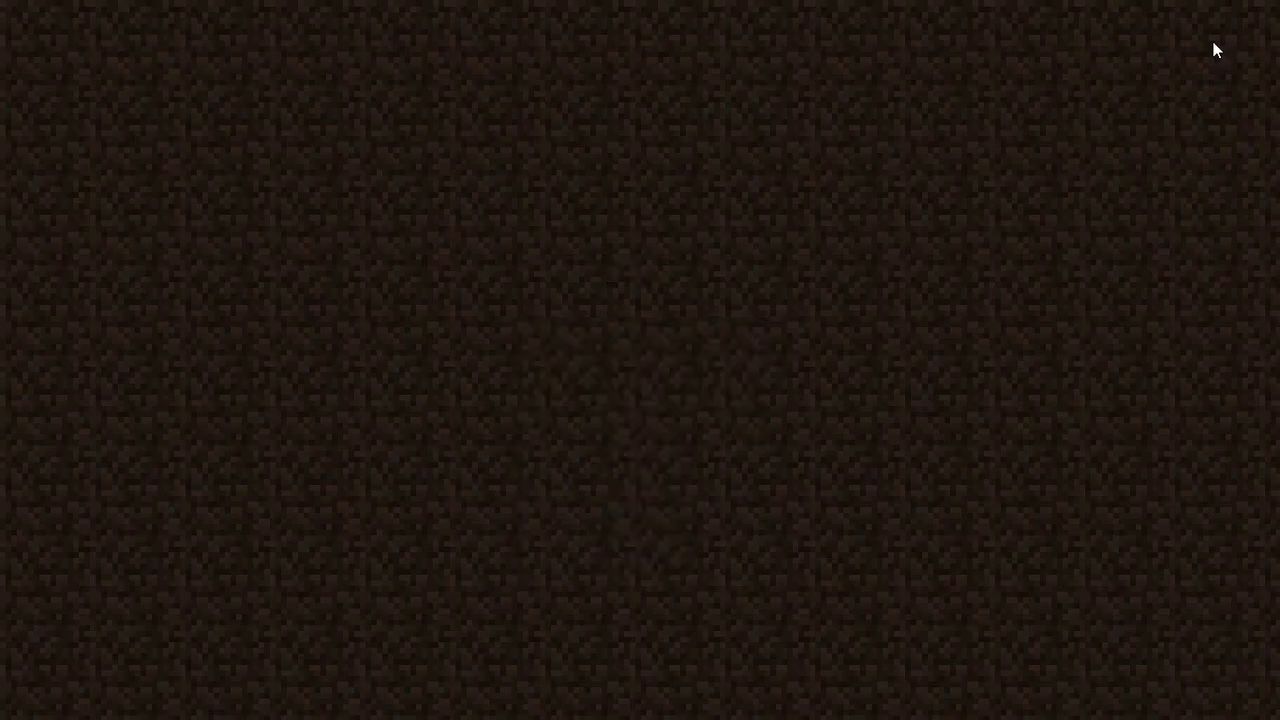
- Put the Password-protected Chest from the SecurityCraft: Technical tab into the first hotbar slot
{"action": "key", "text": "w"}
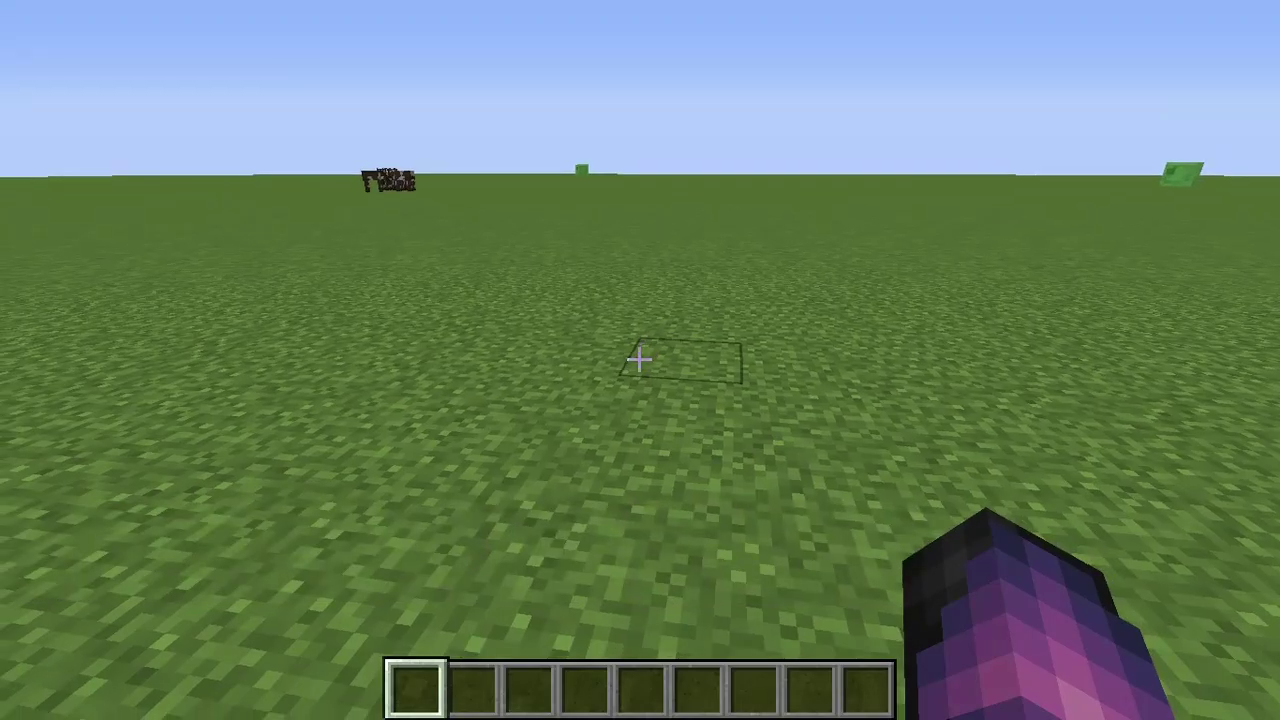
{"action": "key", "text": "e"}
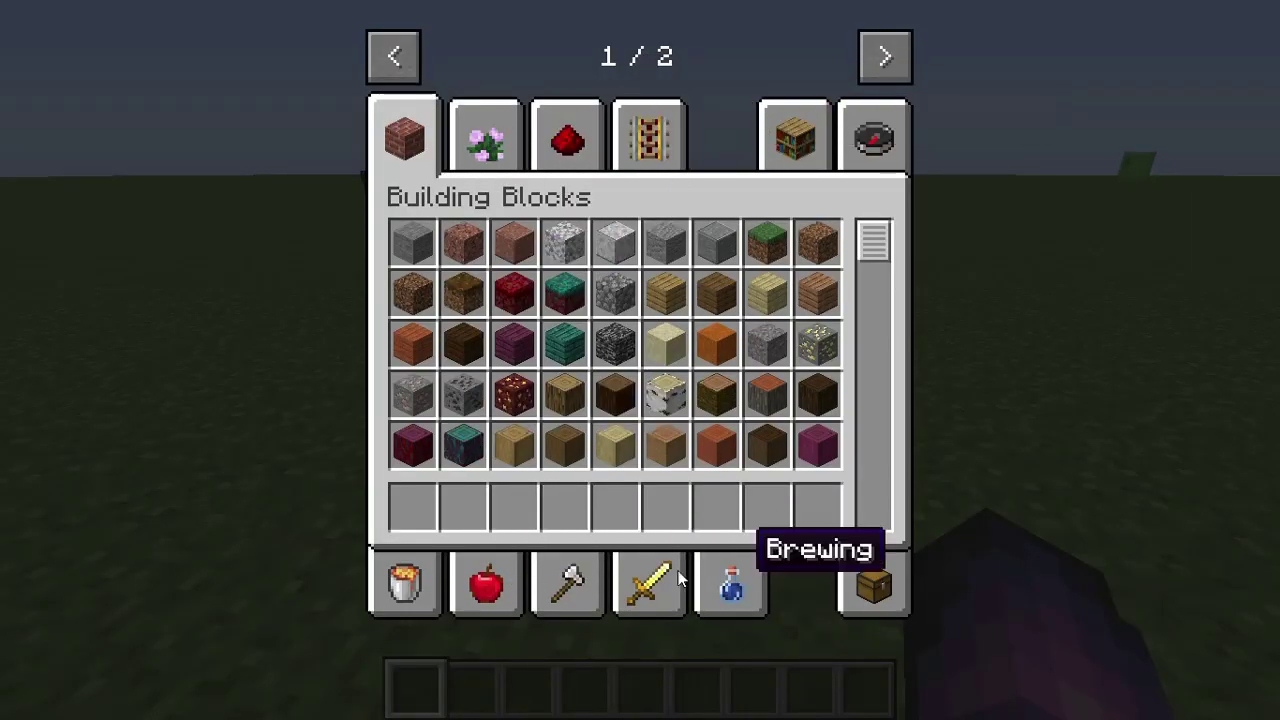
{"action": "left_click", "coordinate": [885, 57]}
{"action": "left_click", "coordinate": [404, 156]}
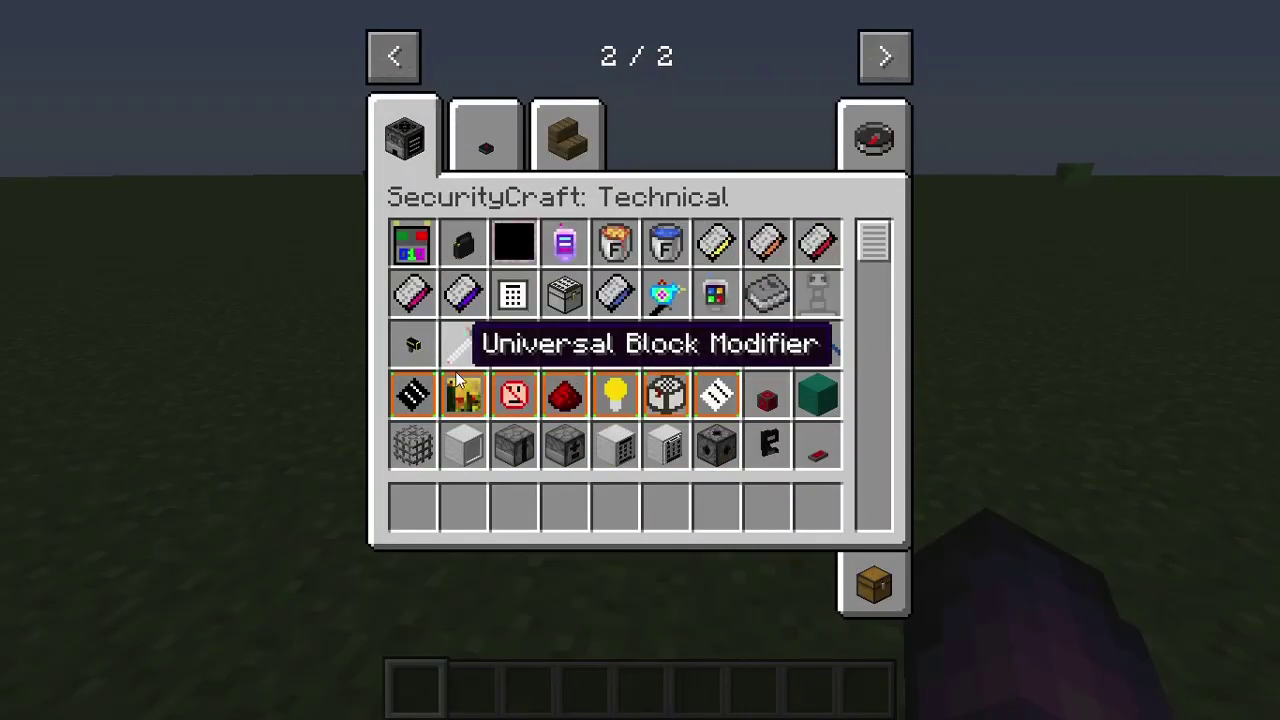
{"action": "scroll", "coordinate": [585, 285], "scroll_direction": "down", "scroll_amount": 1}
{"action": "left_click", "coordinate": [564, 243]}
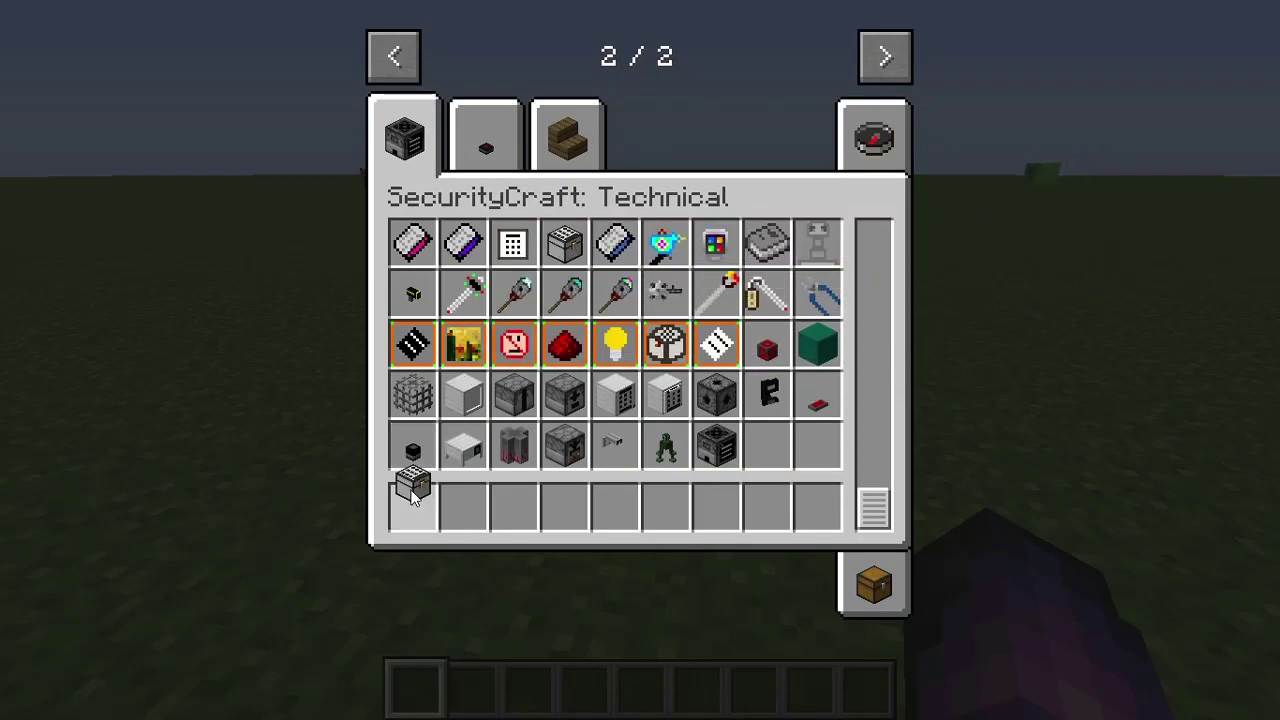
{"action": "left_click", "coordinate": [414, 507]}
{"action": "key", "text": "e"}
- Place the chest on the grass, dismiss its code setup, and reset the inventory to page one
{"action": "right_click", "coordinate": [640, 360]}
{"action": "key", "text": "Escape"}
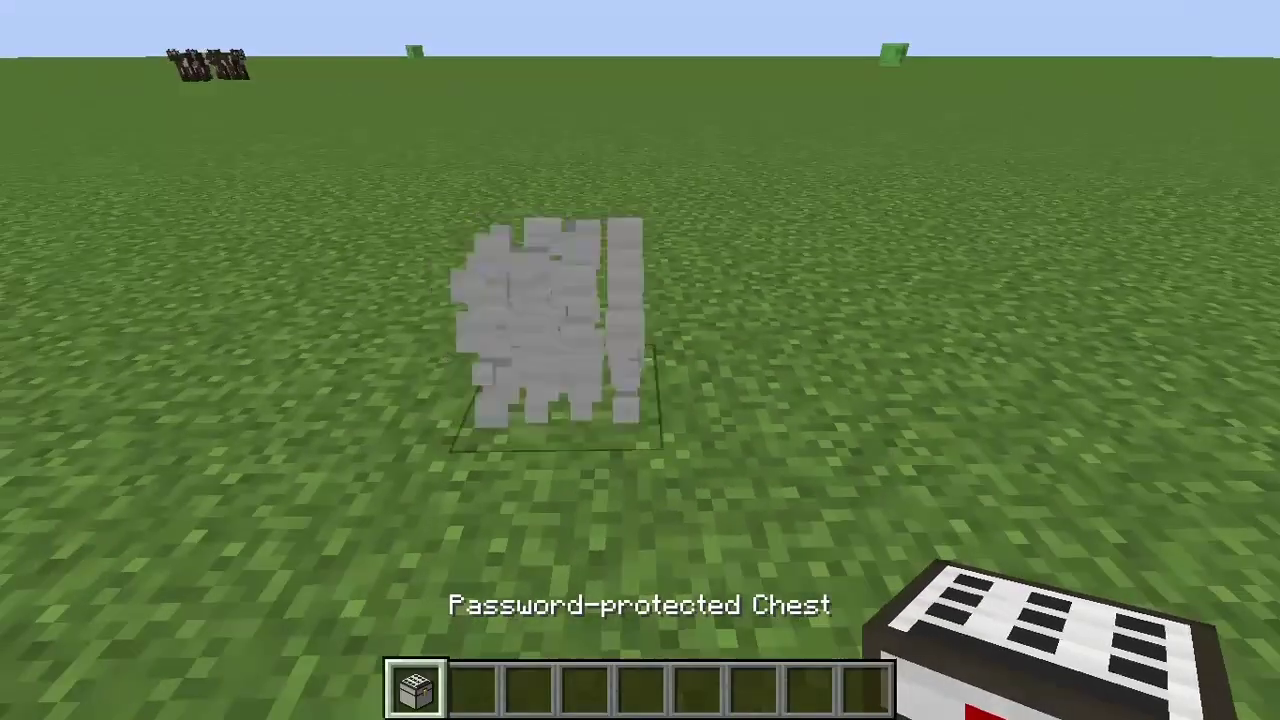
{"action": "key", "text": "e"}
{"action": "left_click", "coordinate": [393, 56]}
{"action": "key", "text": "e"}
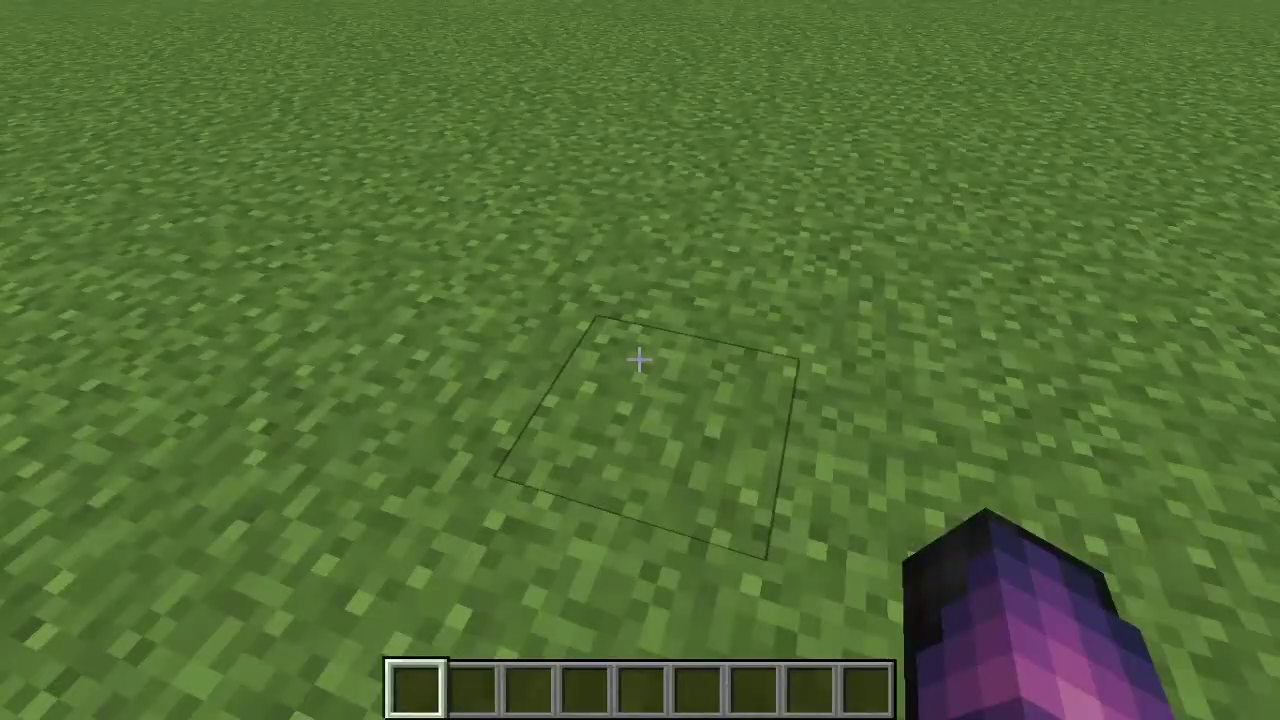